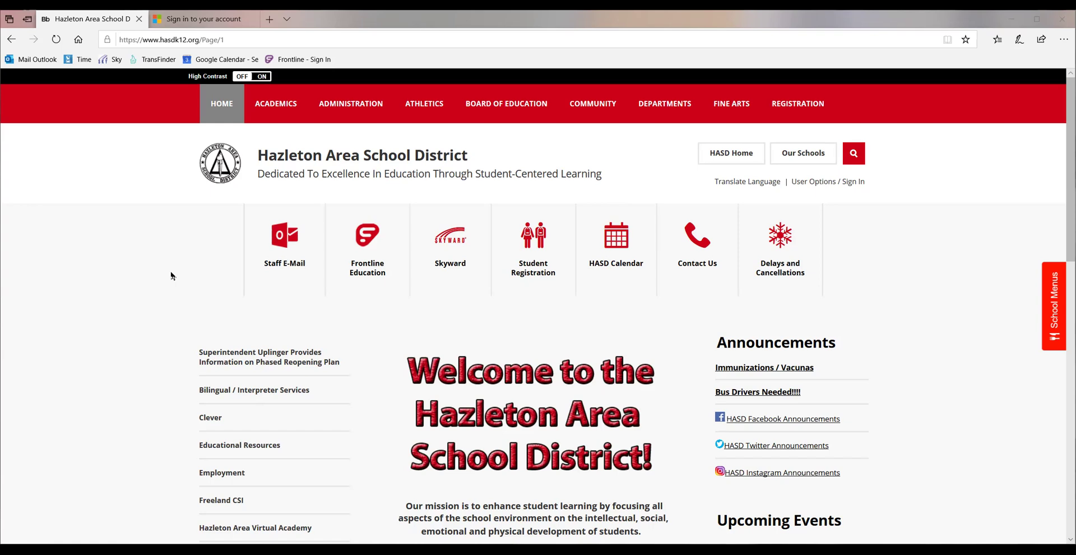
pyautogui.click(394, 41)
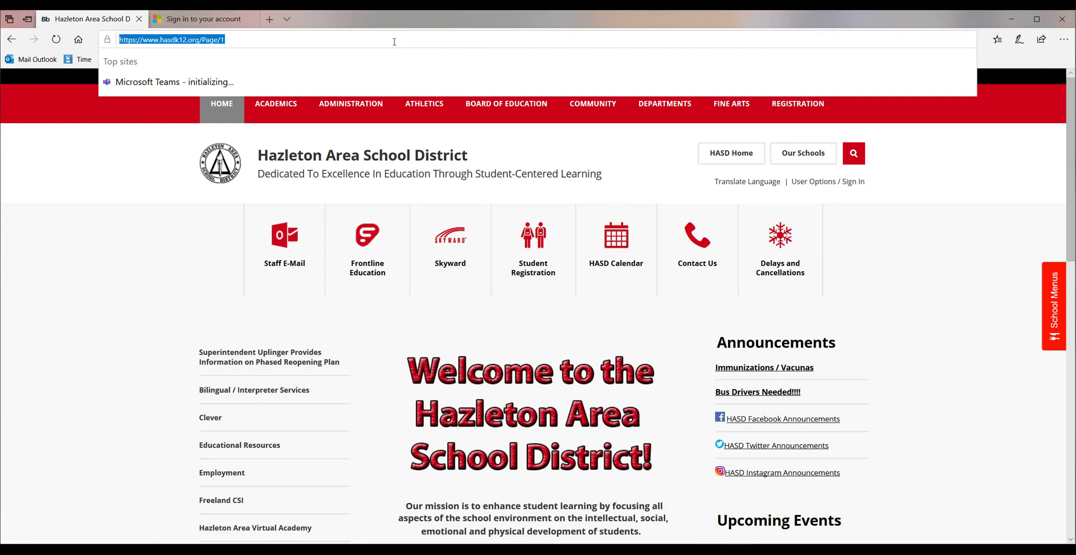
pyautogui.write('w')
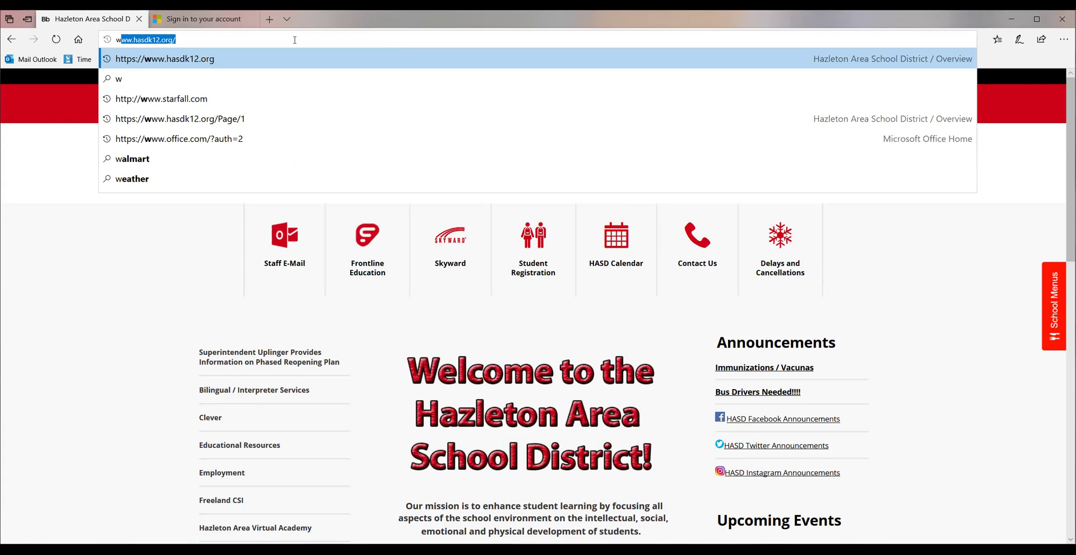
pyautogui.press('Return')
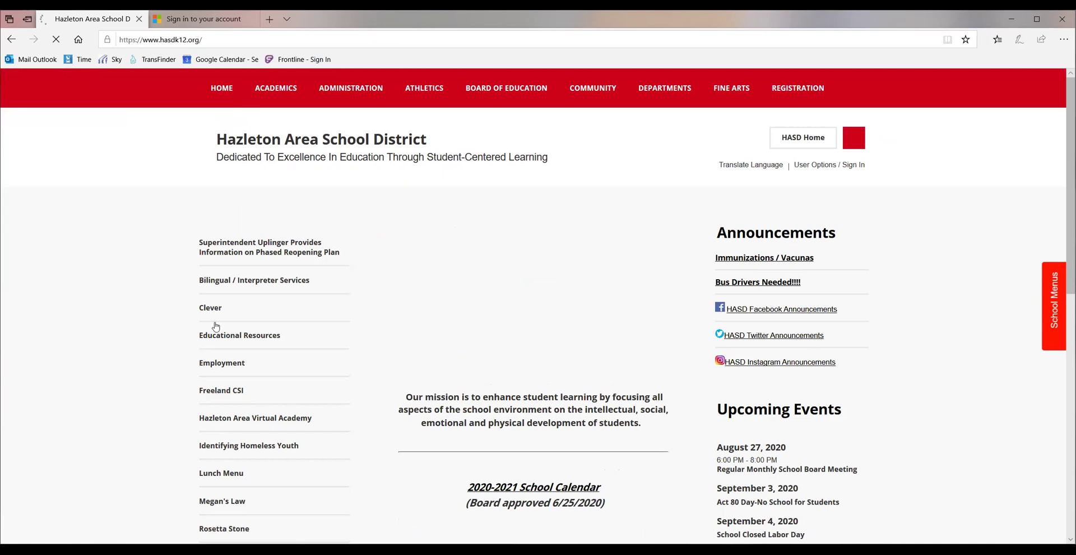
pyautogui.scroll(-5, 216, 327)
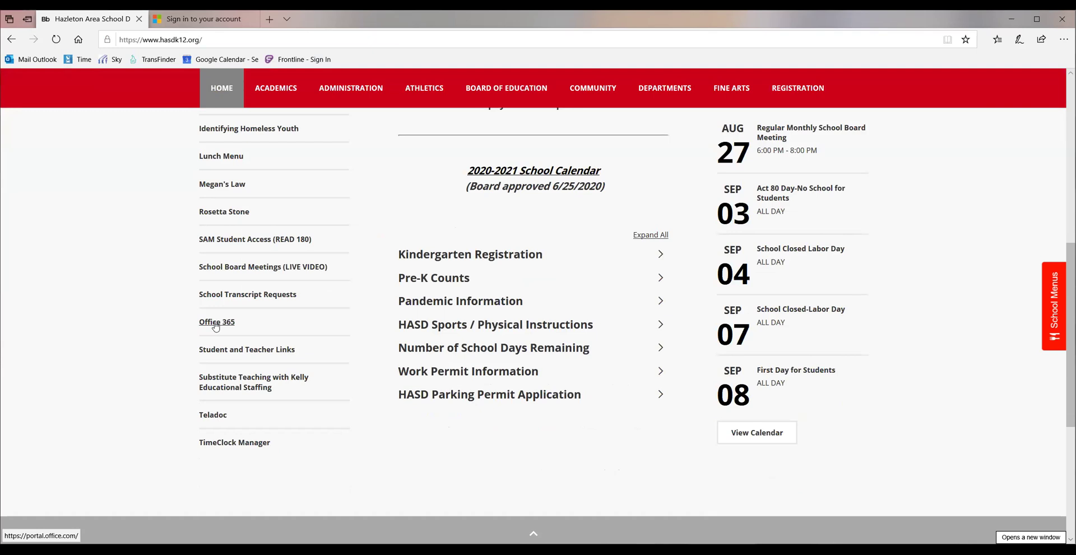
# Open Office 365 from the district links, continue with the listed account, then sign it out.
pyautogui.click(221, 324)
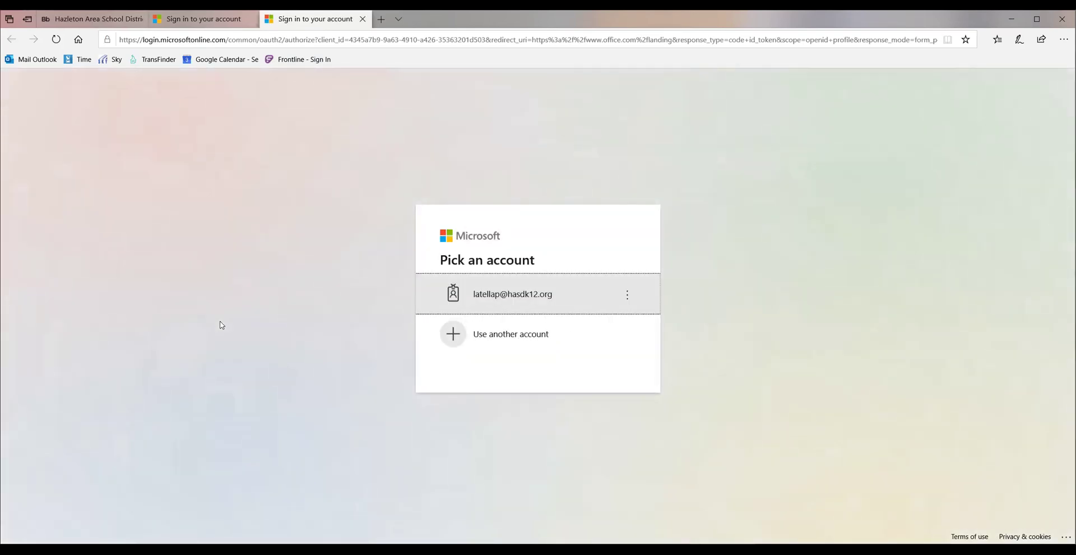
pyautogui.click(629, 303)
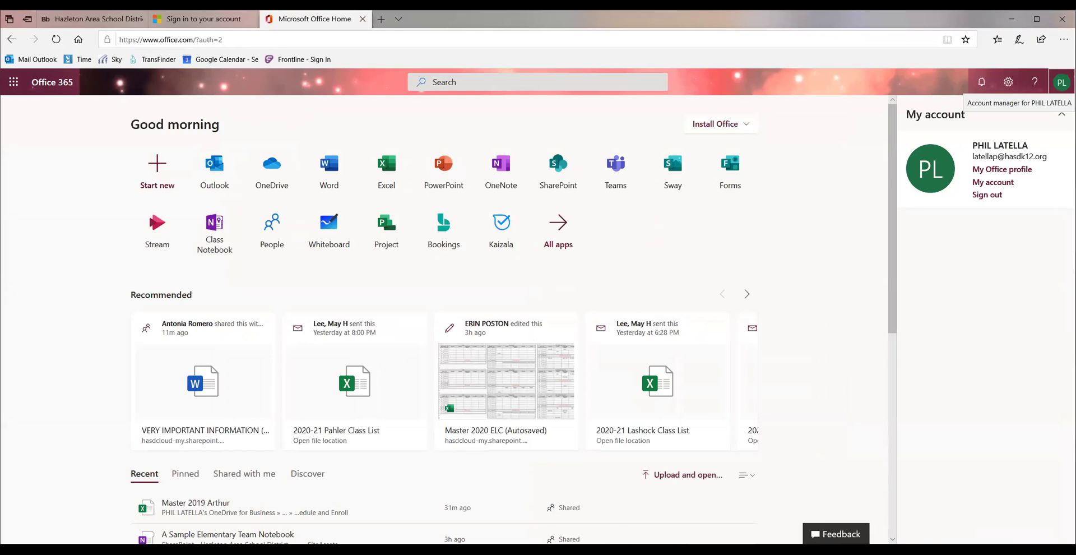
pyautogui.click(987, 195)
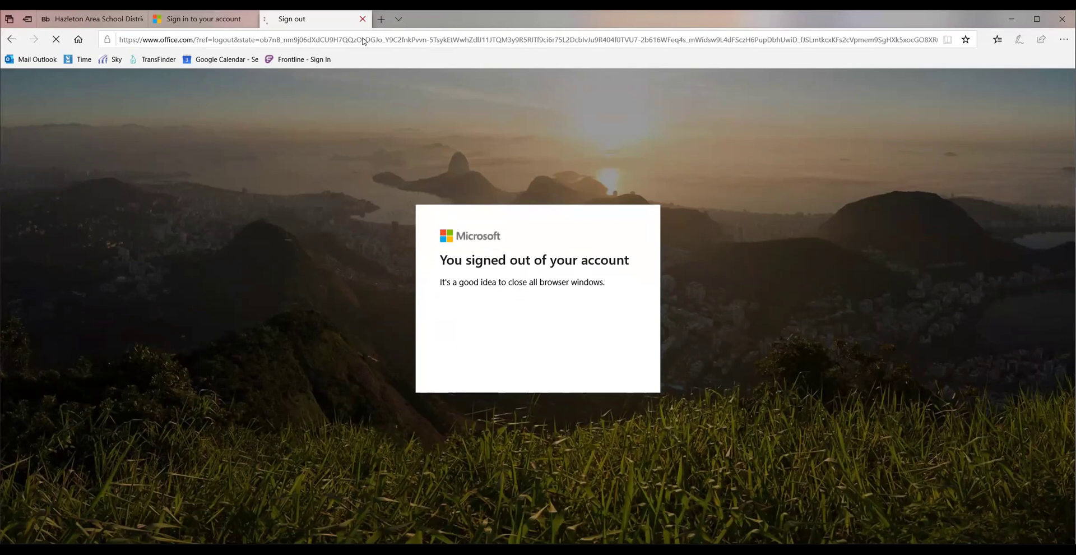
# Close the signed-out tab and enter the student's school e-mail in the sign-in field.
pyautogui.click(363, 19)
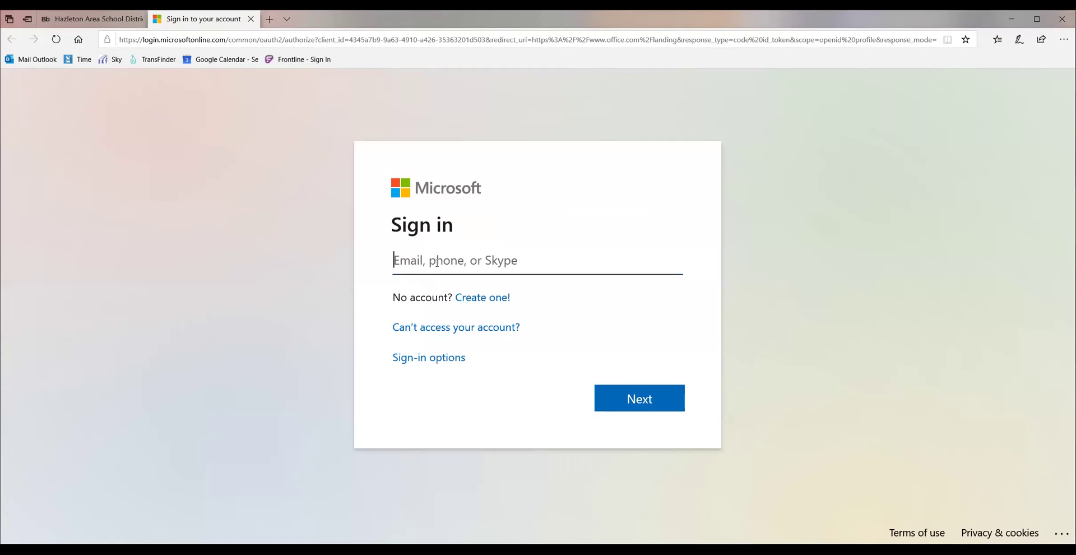
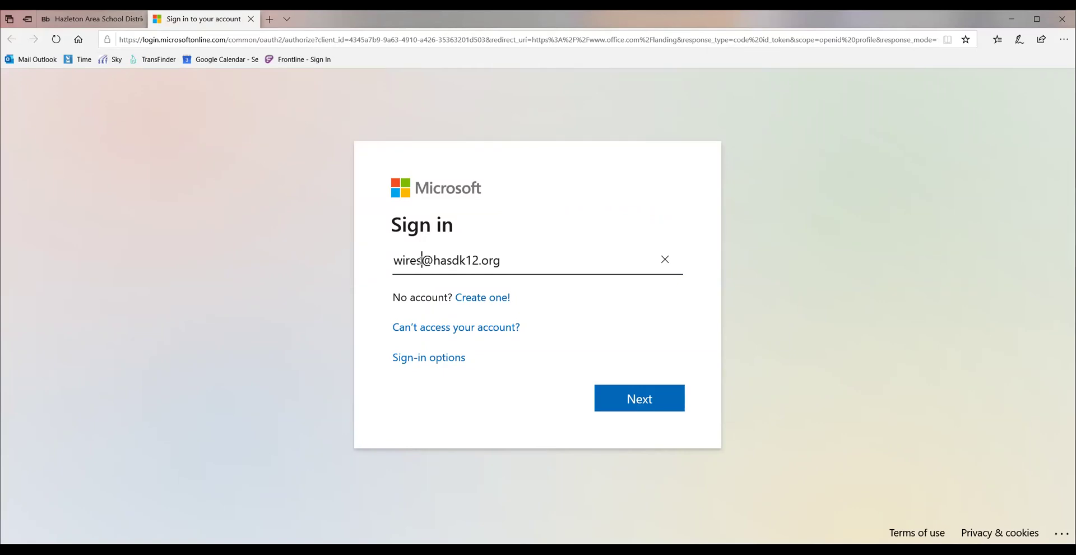
# Highlight the username and domain parts of the school e-mail, then submit it with Next.
pyautogui.moveTo(421, 259); pyautogui.dragTo(410, 279)
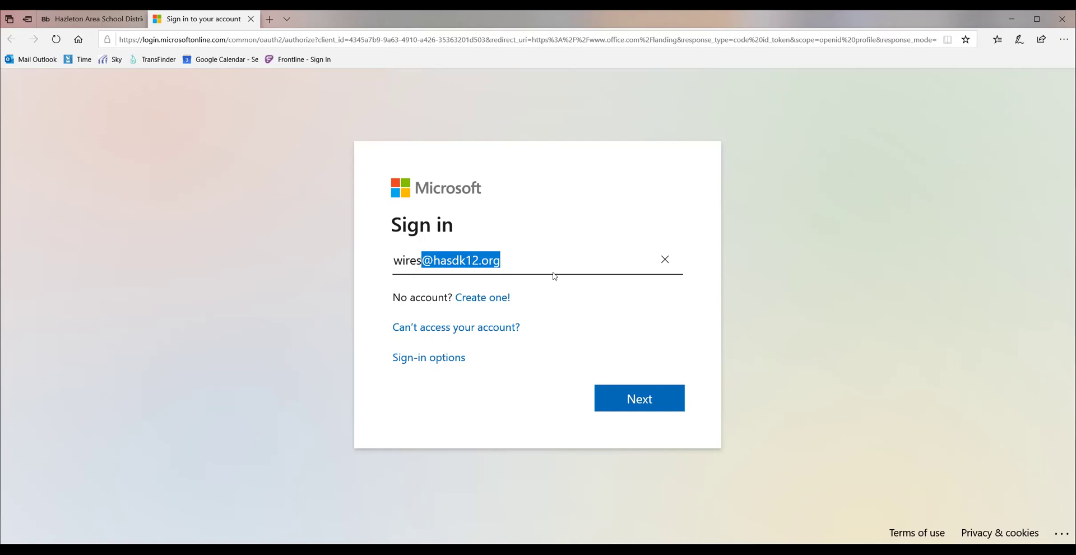
pyautogui.click(550, 262)
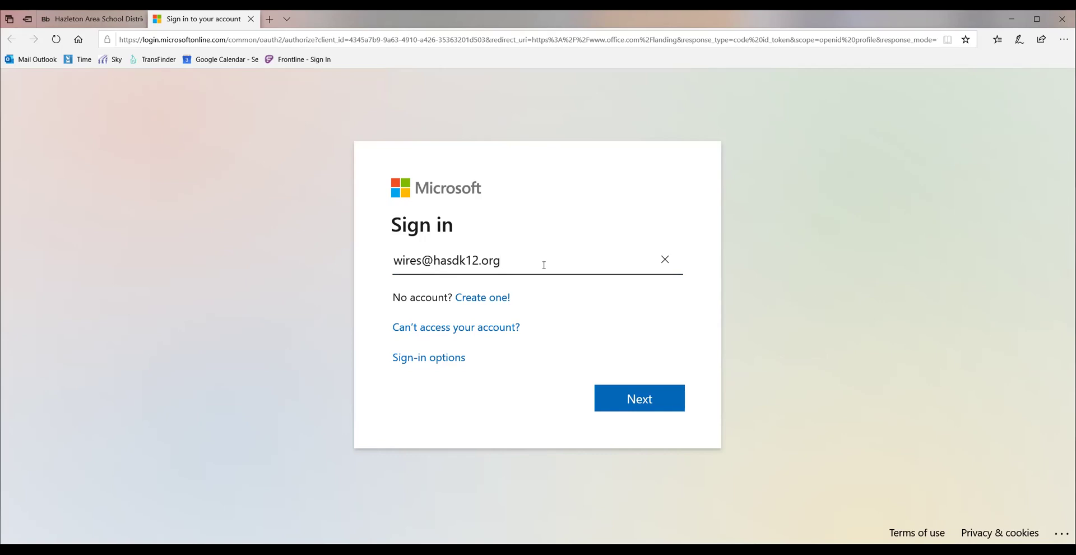
pyautogui.doubleClick(407, 260)
pyautogui.hotkey('shift', 'End')
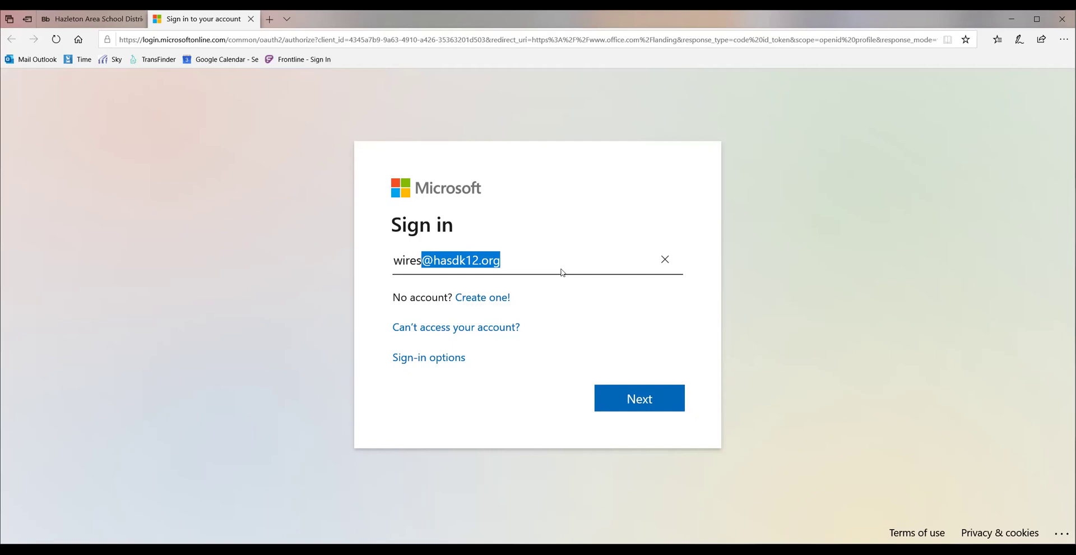
pyautogui.click(641, 338)
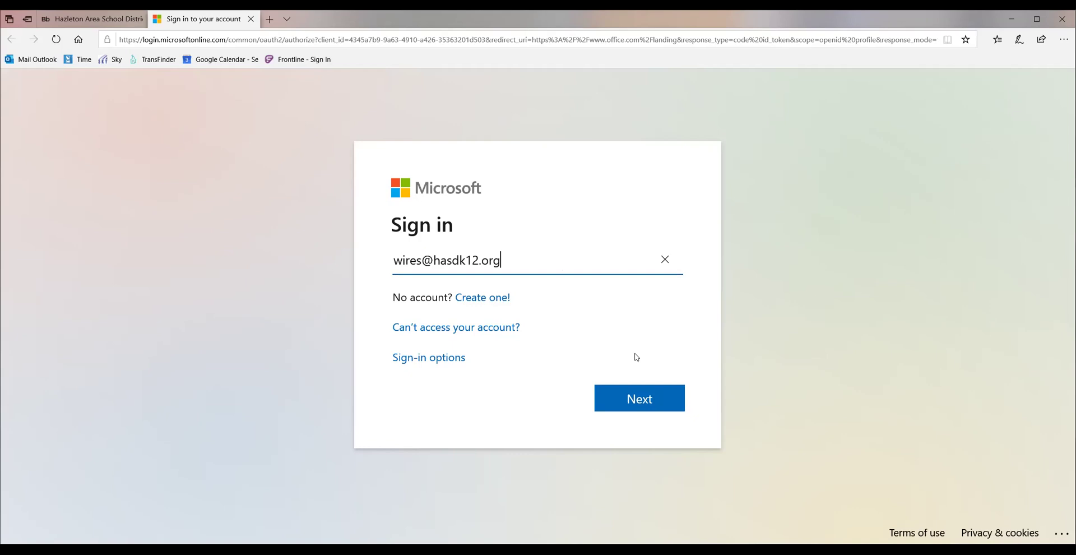
pyautogui.click(636, 399)
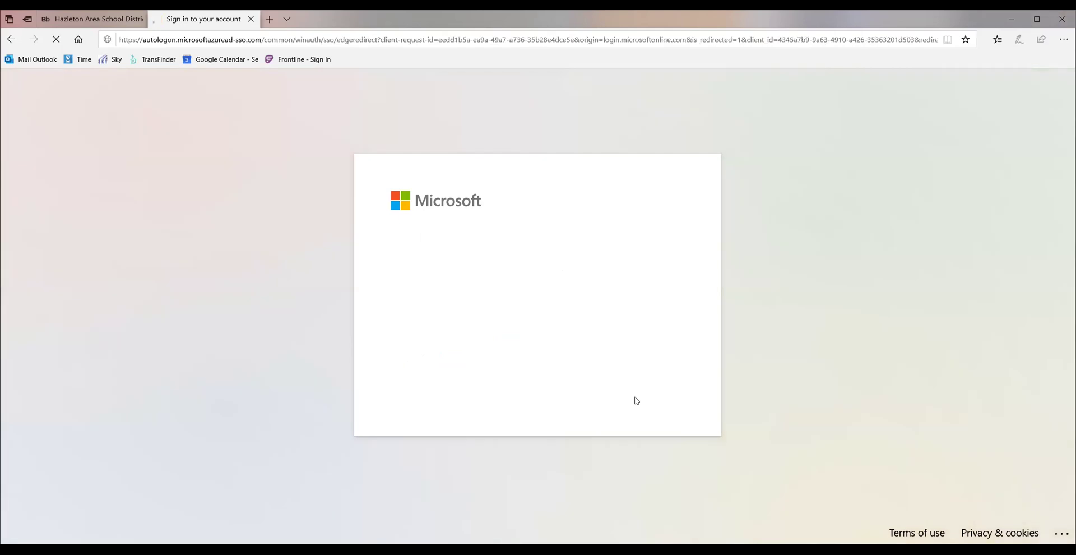
# Enter the school account's password and complete the sign-in.
pyautogui.write('************')
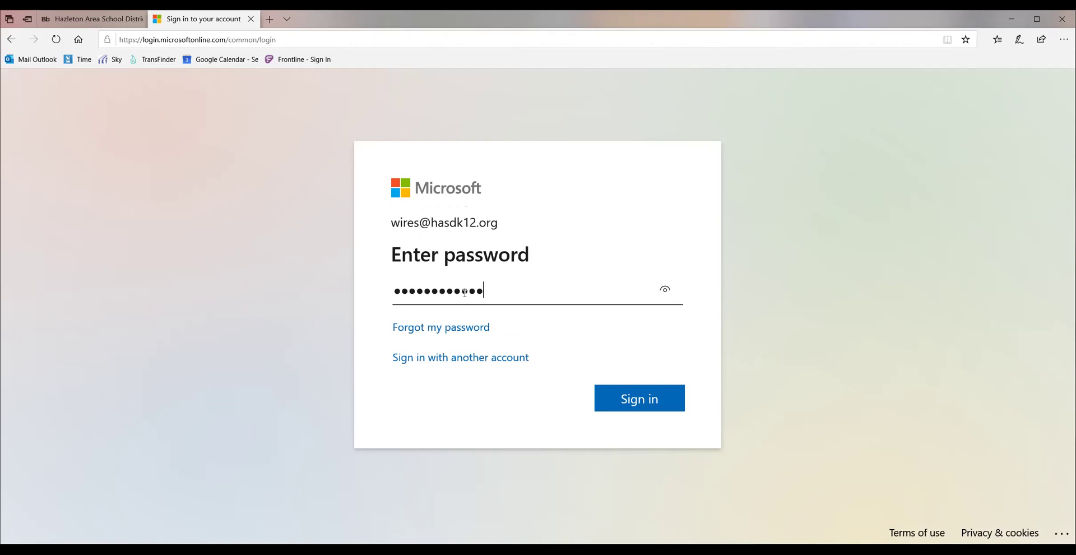
pyautogui.click(640, 403)
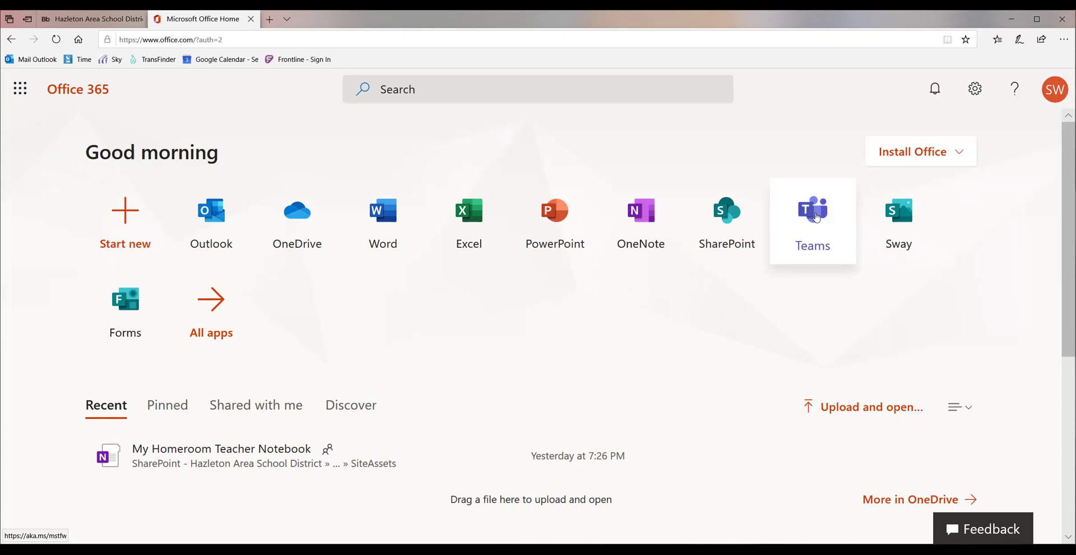
# Launch Microsoft Teams from the Teams tile on the Office 365 home page.
pyautogui.click(820, 229)
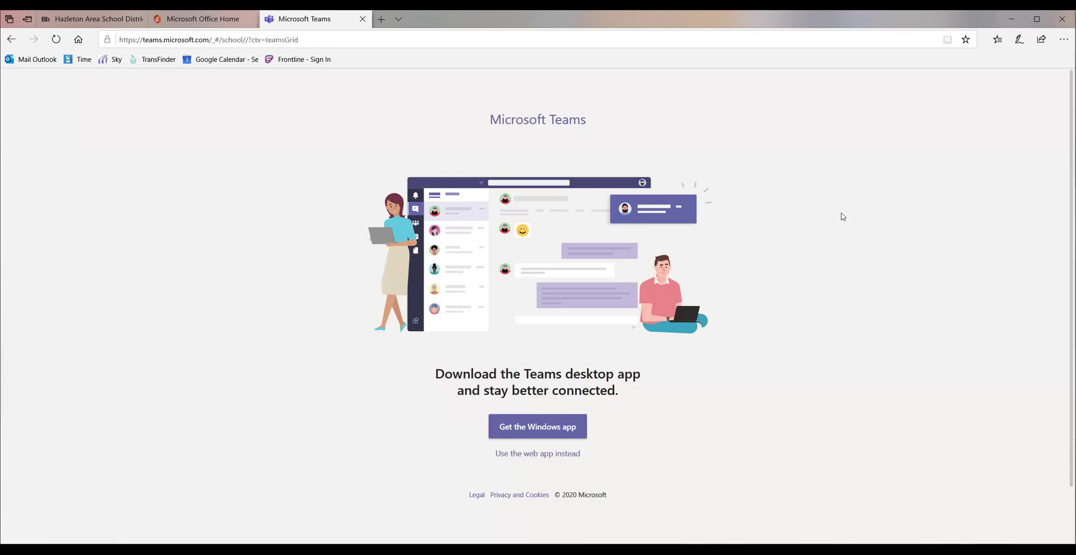
# Scroll down the Teams page offering the Windows desktop app or the web app.
pyautogui.scroll(-2, 843, 216)
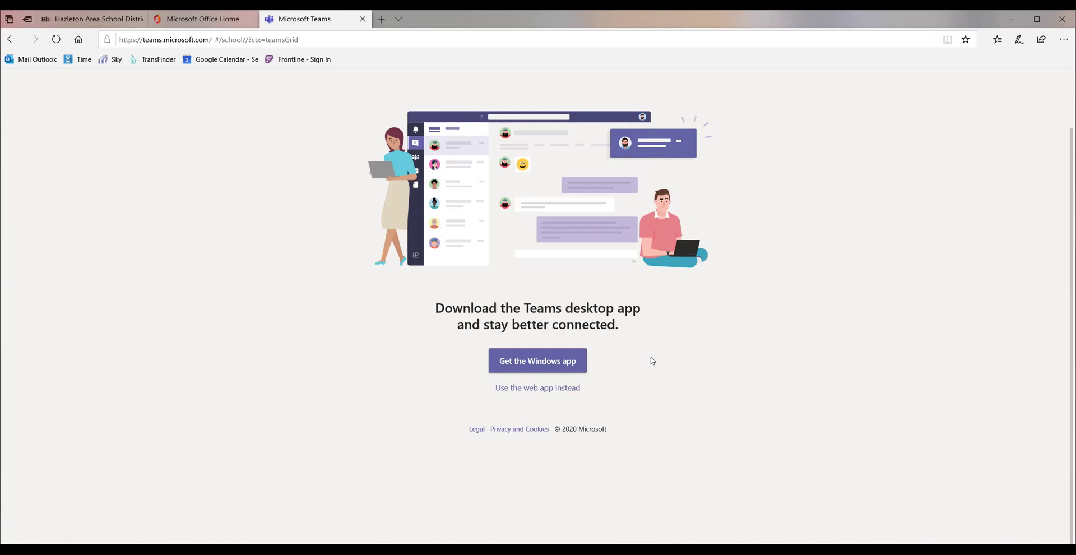
# Choose the Teams web app instead of downloading and turn on desktop notifications.
pyautogui.click(543, 388)
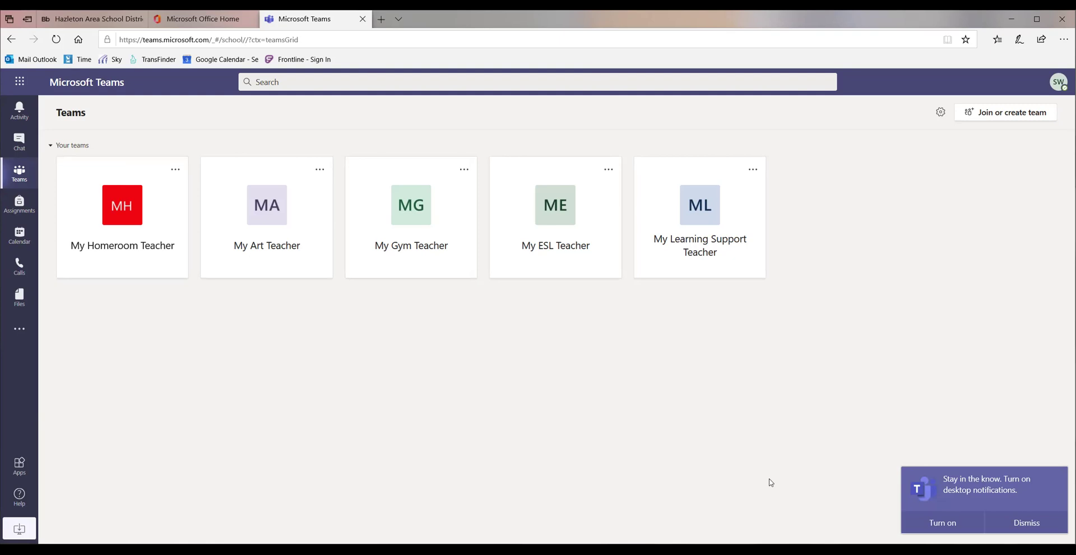
pyautogui.click(944, 525)
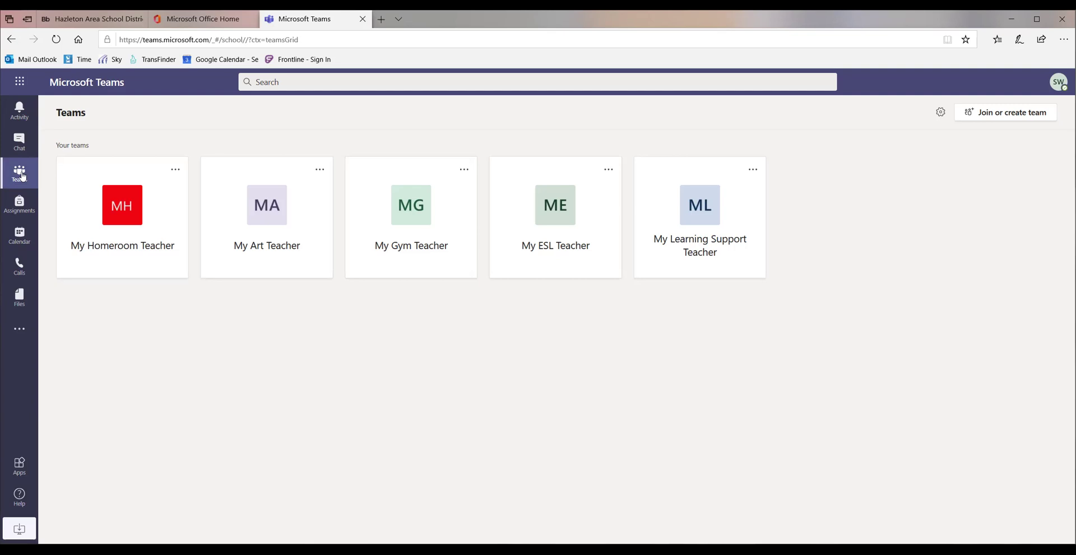
# Open the My Homeroom Teacher team from the Teams grid to view its General channel.
pyautogui.click(127, 213)
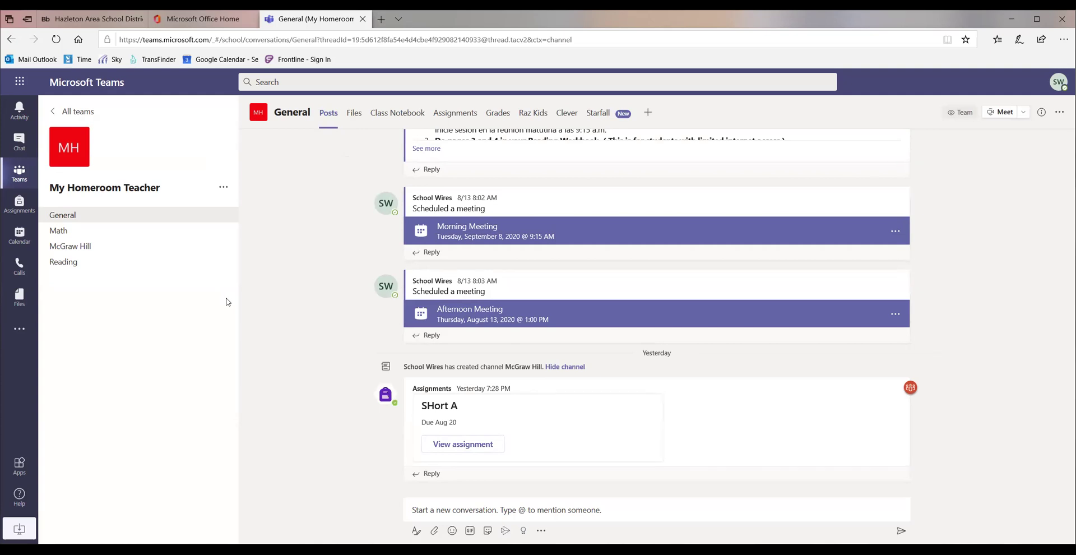
# Go back from the homeroom General posts to the grid of all five class teams.
pyautogui.click(19, 175)
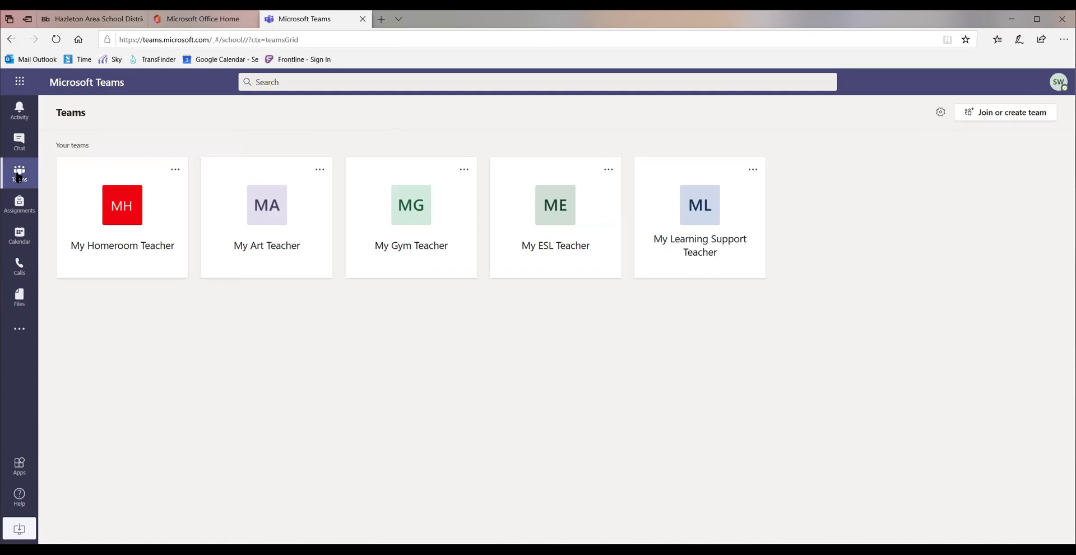
pyautogui.click(275, 217)
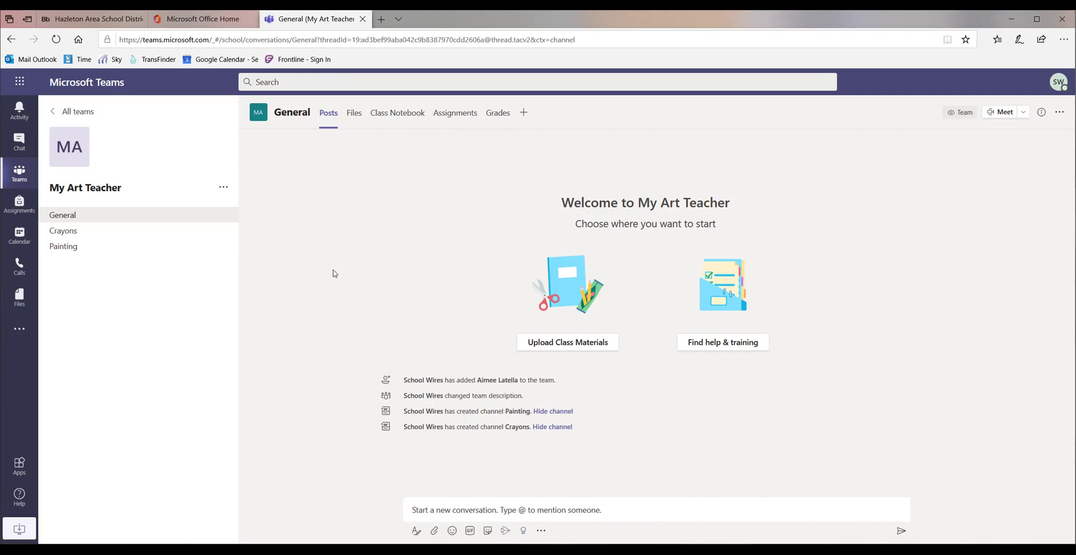
pyautogui.click(21, 178)
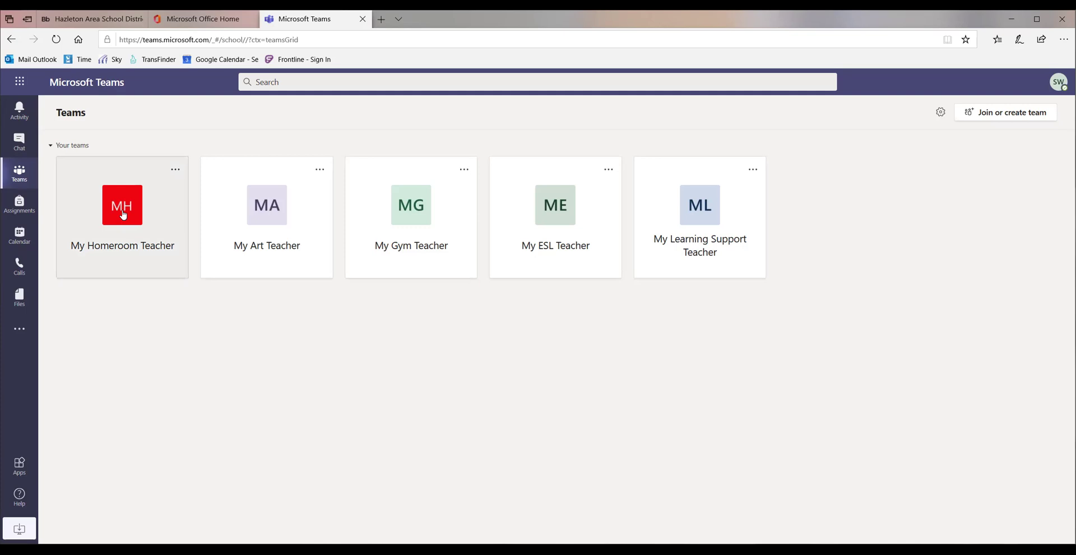
# Open the My Homeroom Teacher team's General channel to view its posts.
pyautogui.click(123, 214)
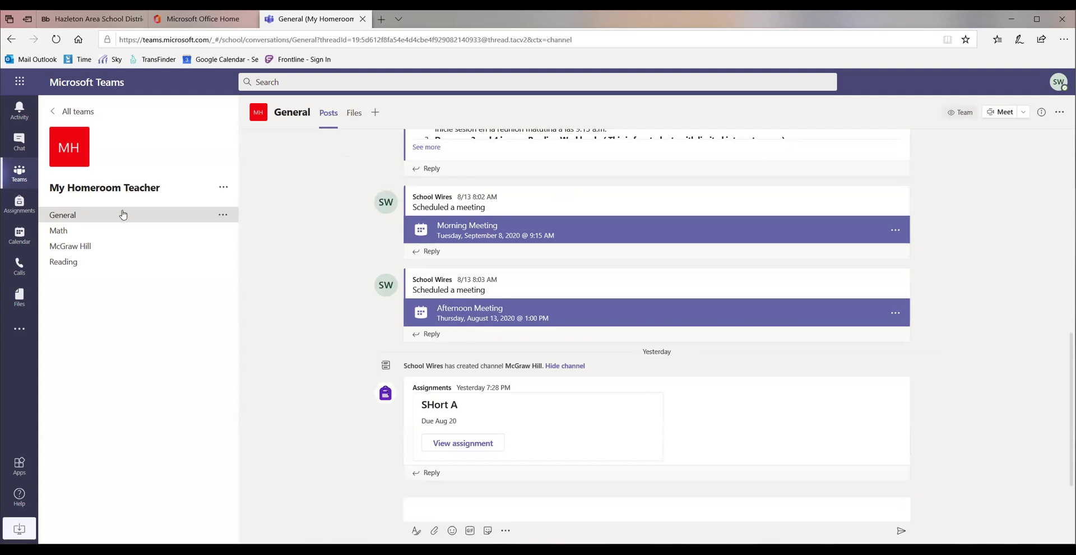
pyautogui.click(124, 215)
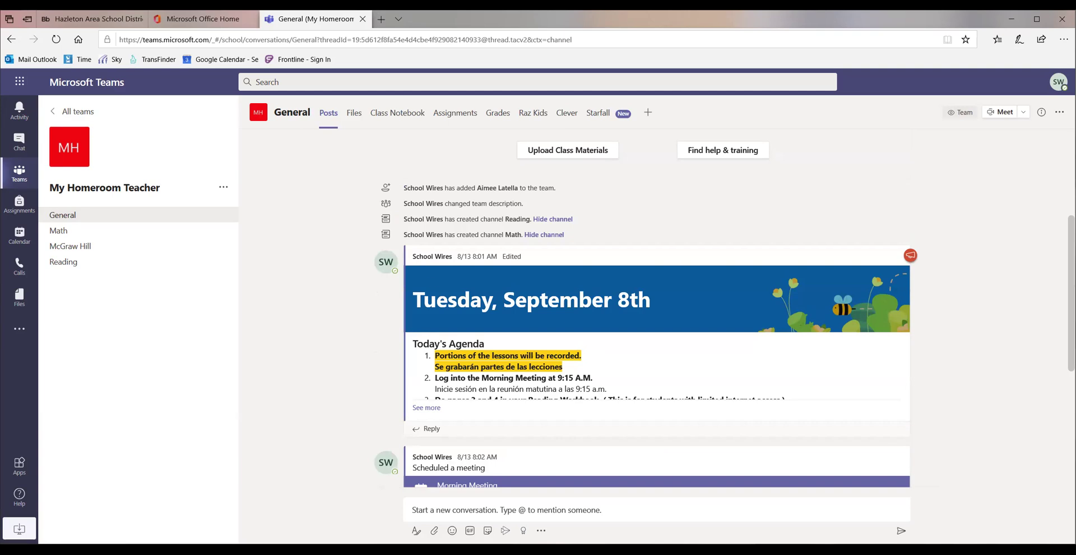
# Expand the September 8th post with 'See more' and read its full agenda.
pyautogui.scroll(-2, 431, 279)
pyautogui.click(430, 279)
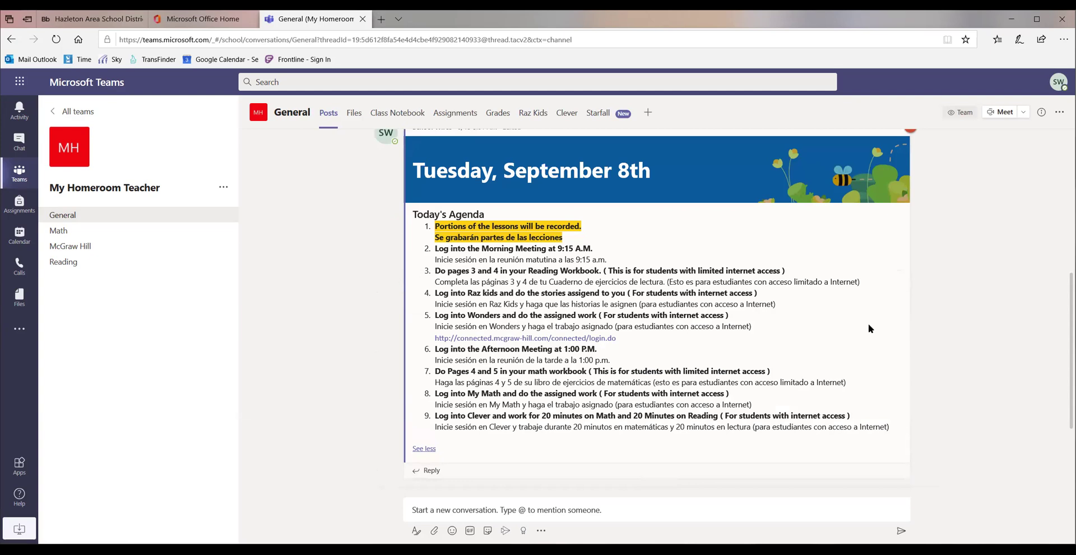
pyautogui.scroll(-1, 1012, 318)
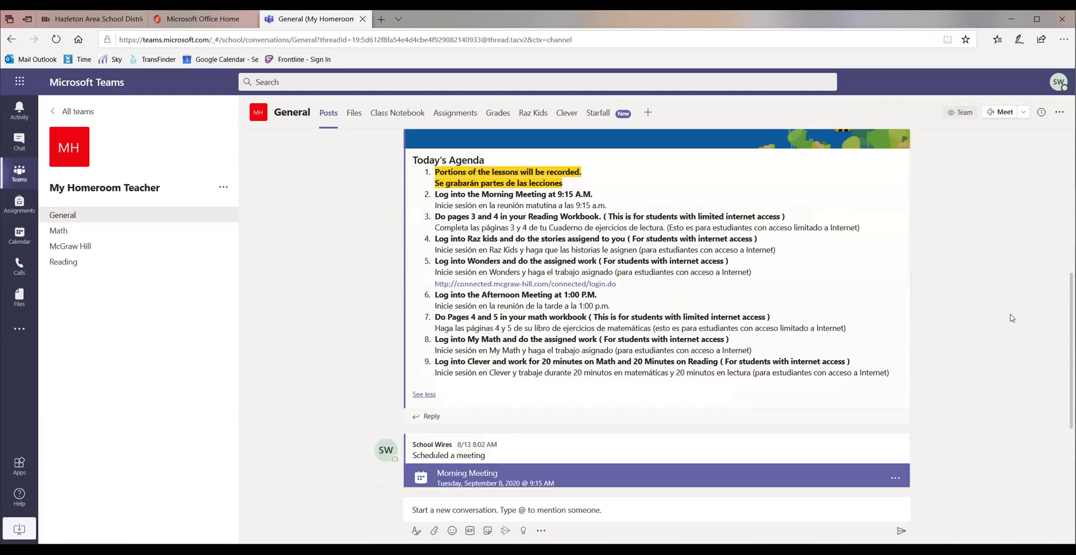
pyautogui.scroll(1, 1012, 318)
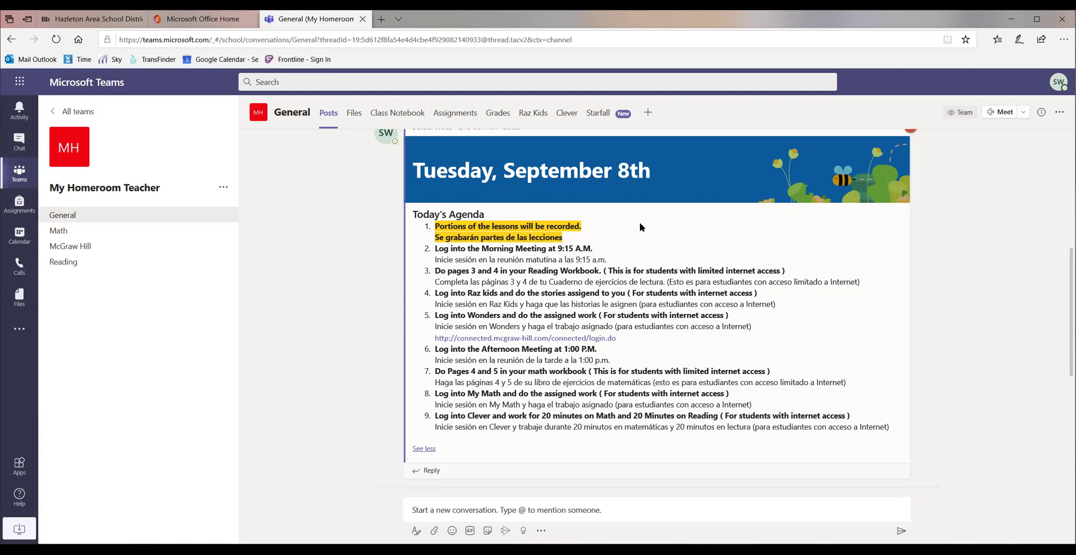
pyautogui.moveTo(435, 249); pyautogui.dragTo(593, 249)
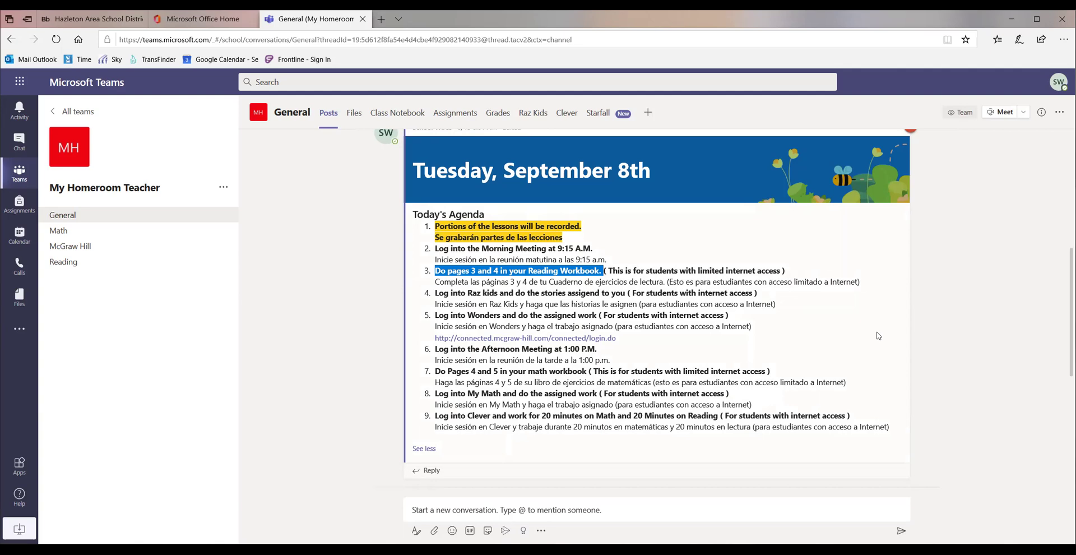
pyautogui.moveTo(436, 293); pyautogui.dragTo(768, 297)
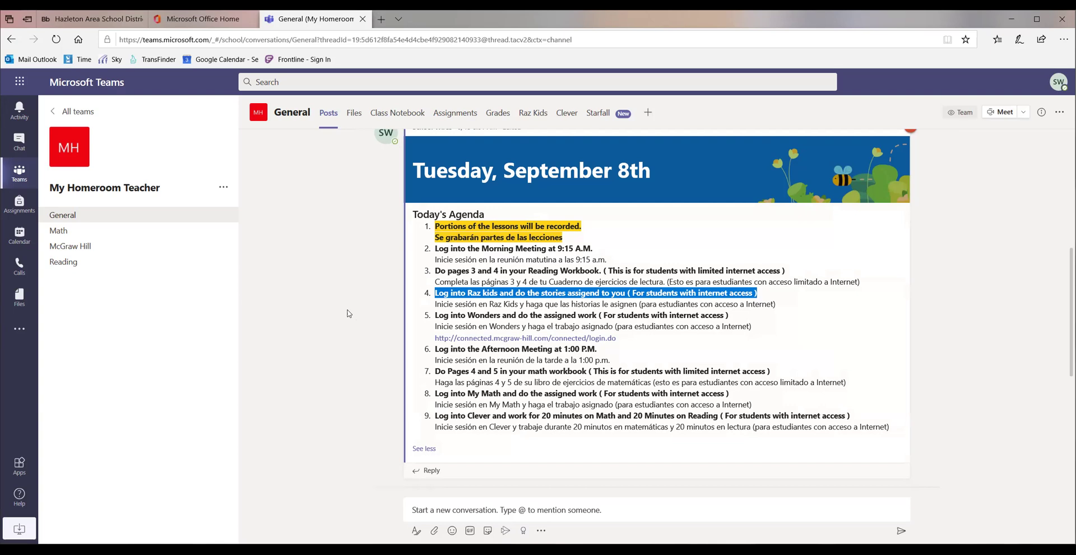
# Open the channel's Raz Kids tab and launch it in a separate browser tab.
pyautogui.click(533, 115)
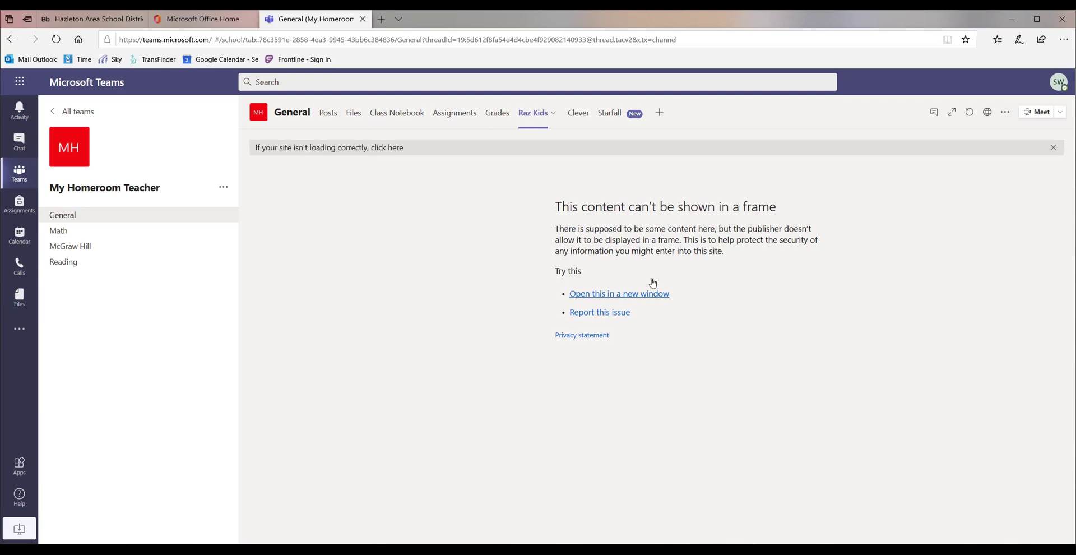
pyautogui.click(649, 294)
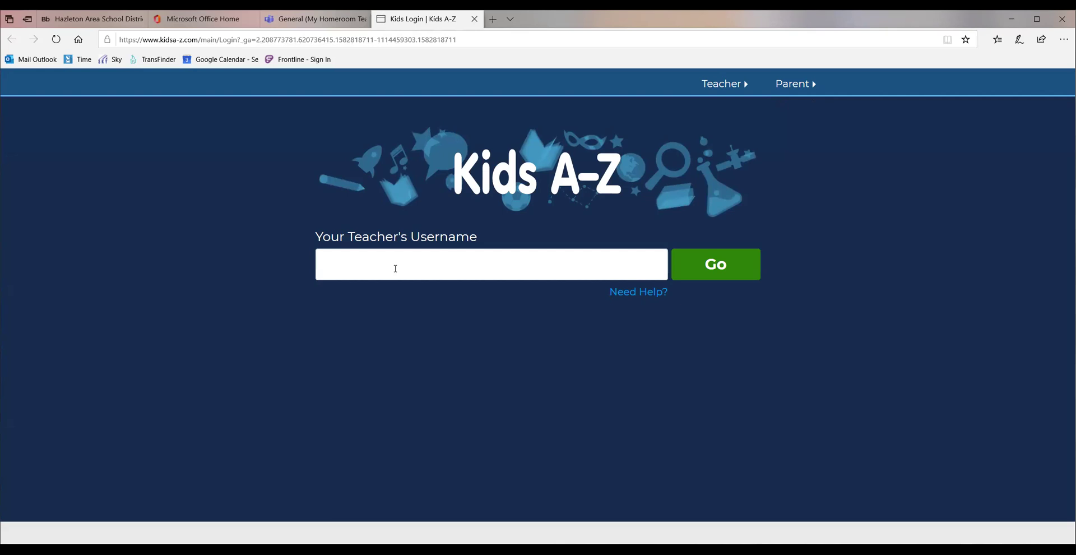
# Close the Kids Login | Kids A-Z browser tab, returning to Teams.
pyautogui.click(313, 26)
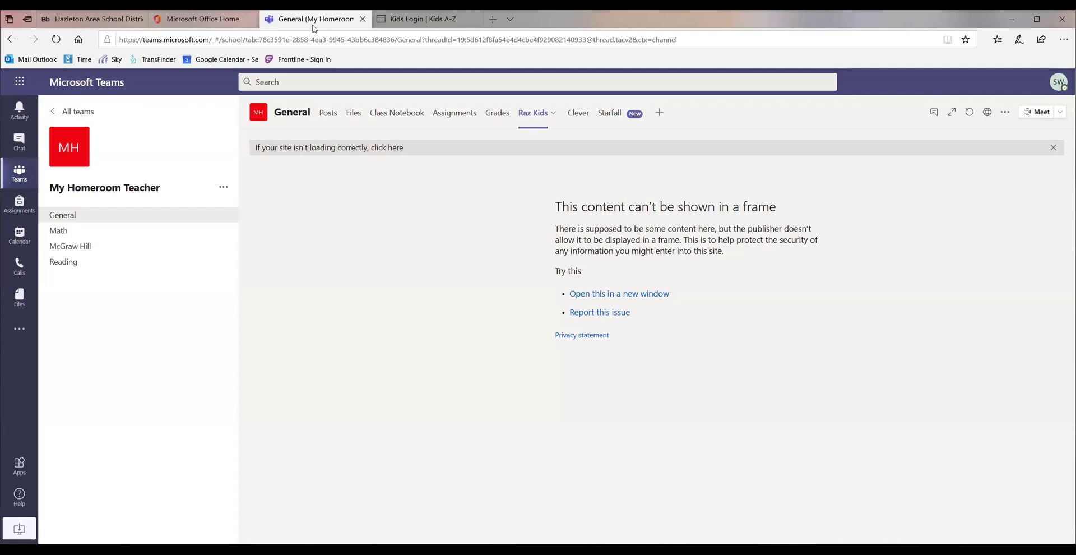
pyautogui.click(471, 22)
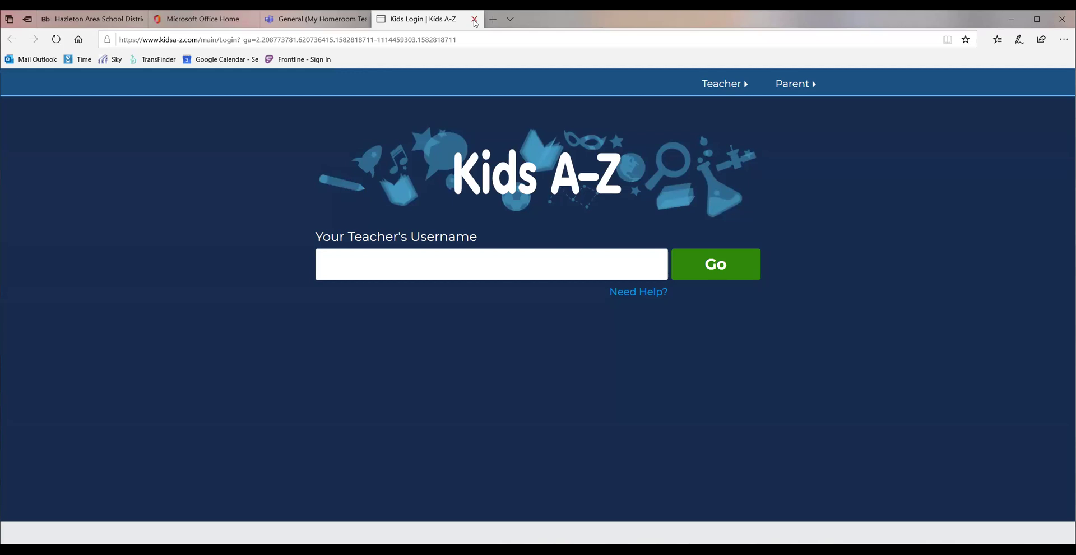
pyautogui.click(474, 20)
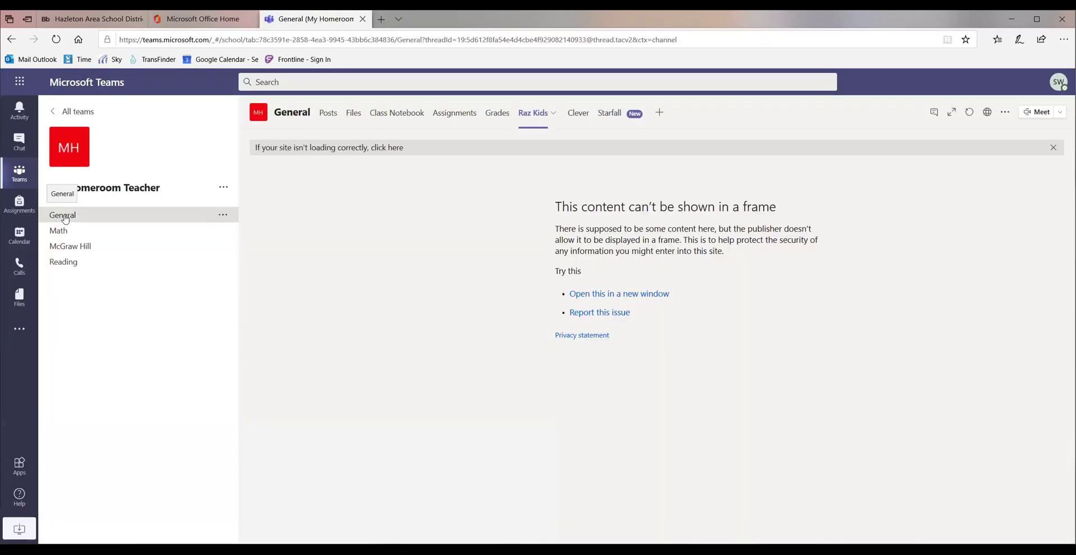
# Return to the General channel's Posts showing the September 8th agenda.
pyautogui.click(67, 219)
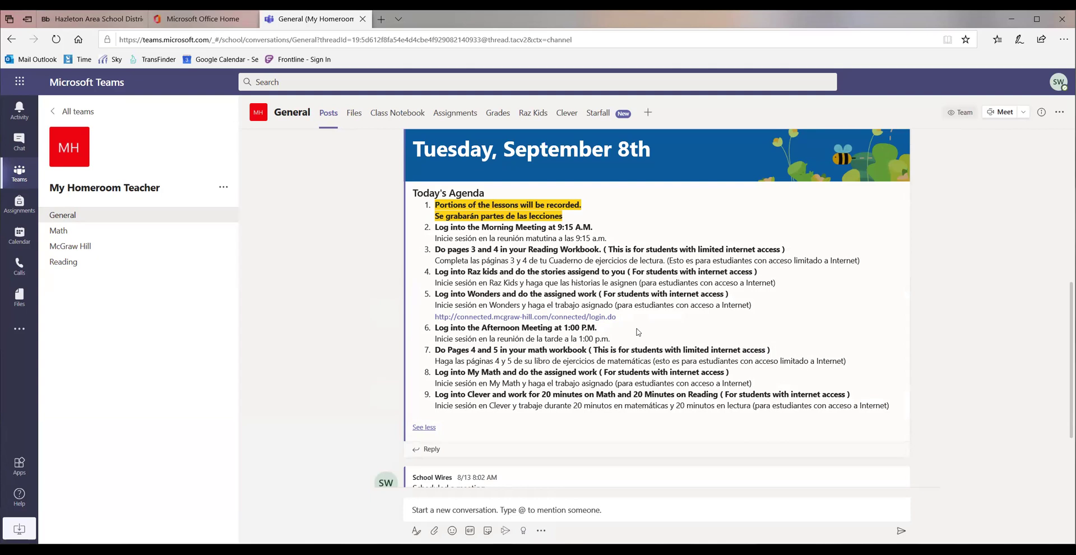
pyautogui.click(516, 318)
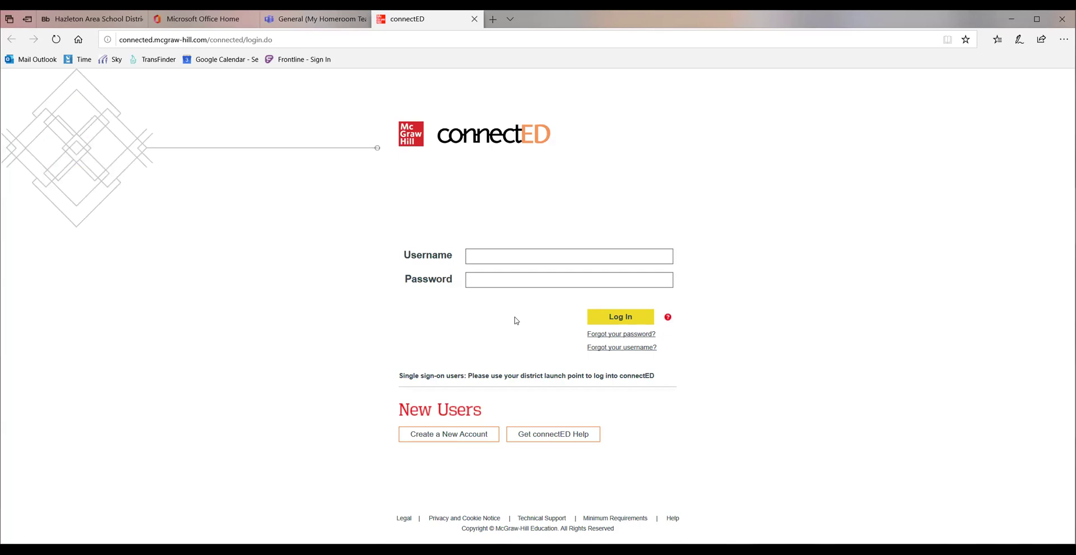
pyautogui.moveTo(474, 12)
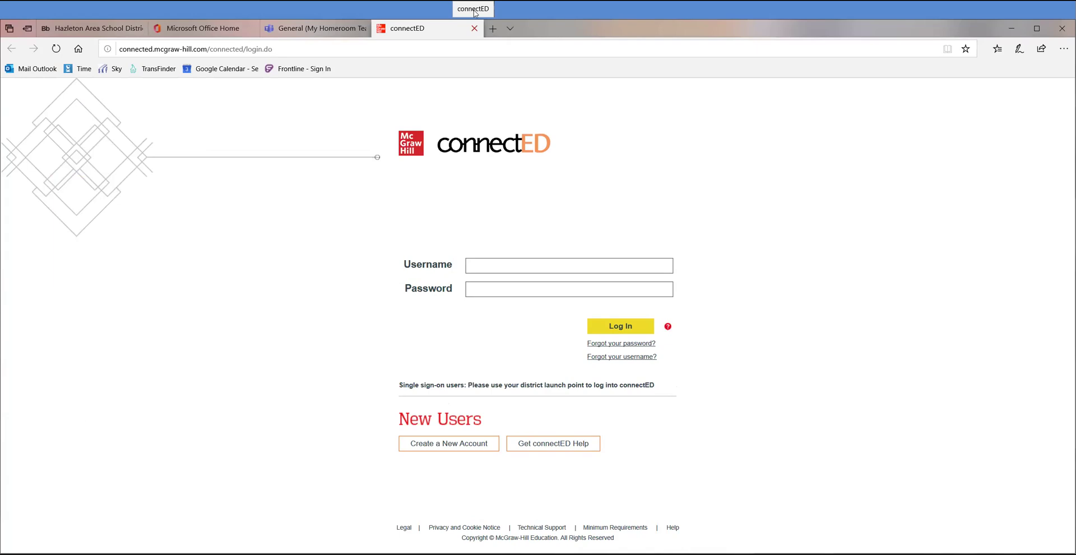
pyautogui.click(474, 28)
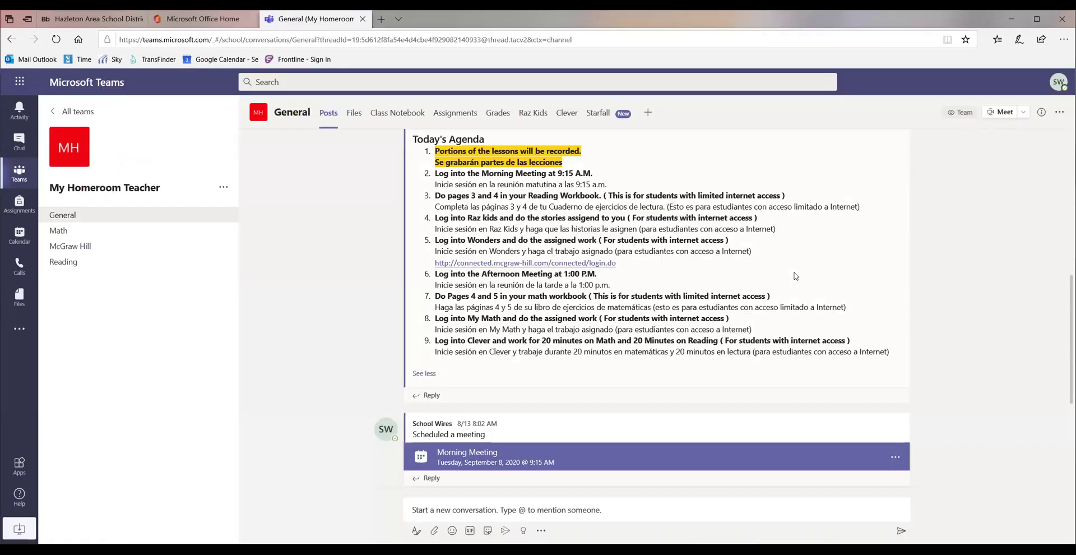
pyautogui.scroll(-1, 796, 275)
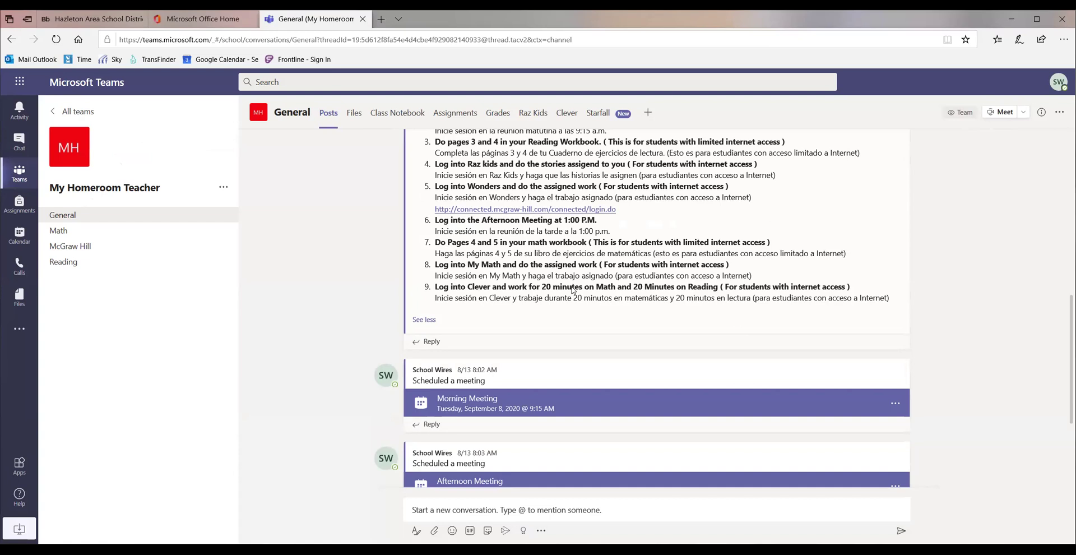
pyautogui.moveTo(435, 287); pyautogui.dragTo(573, 290)
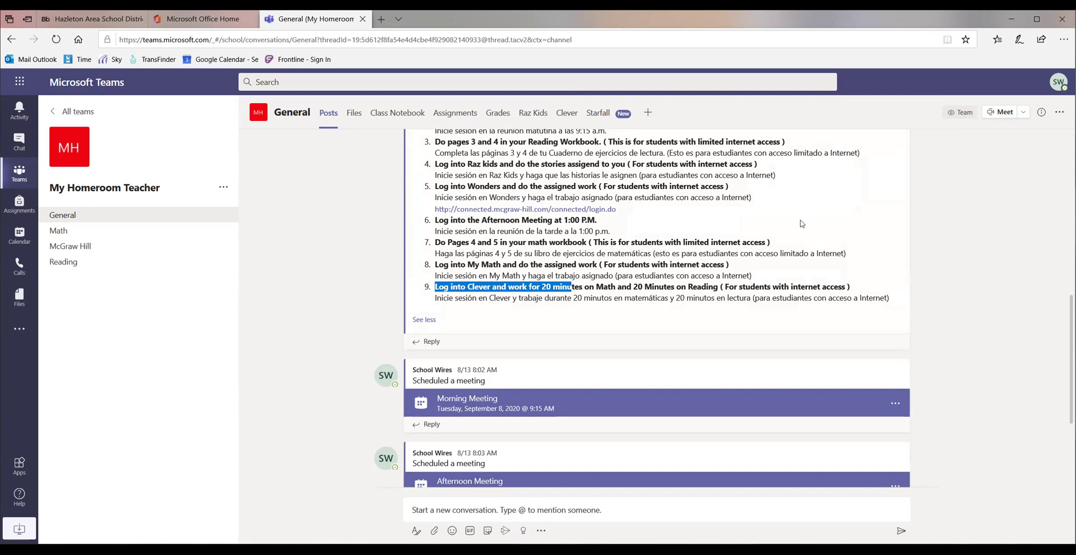
pyautogui.scroll(2, 791, 227)
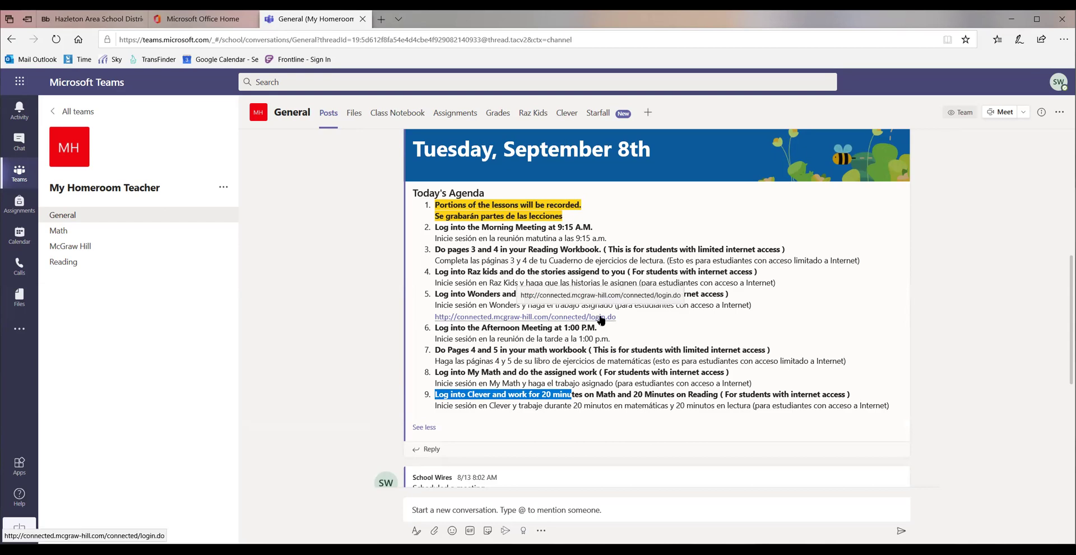
pyautogui.click(601, 318)
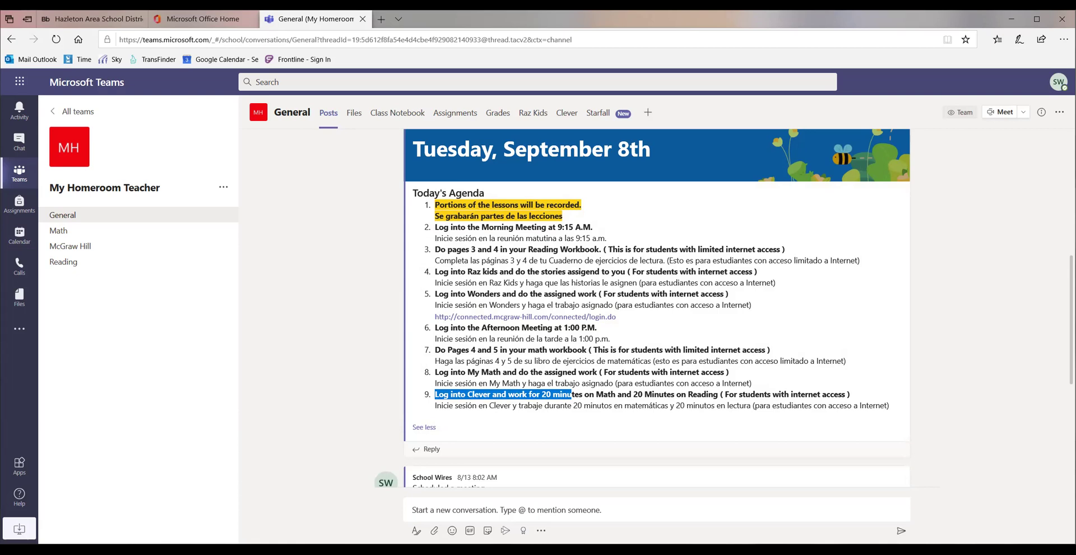
pyautogui.scroll(-1, 593, 180)
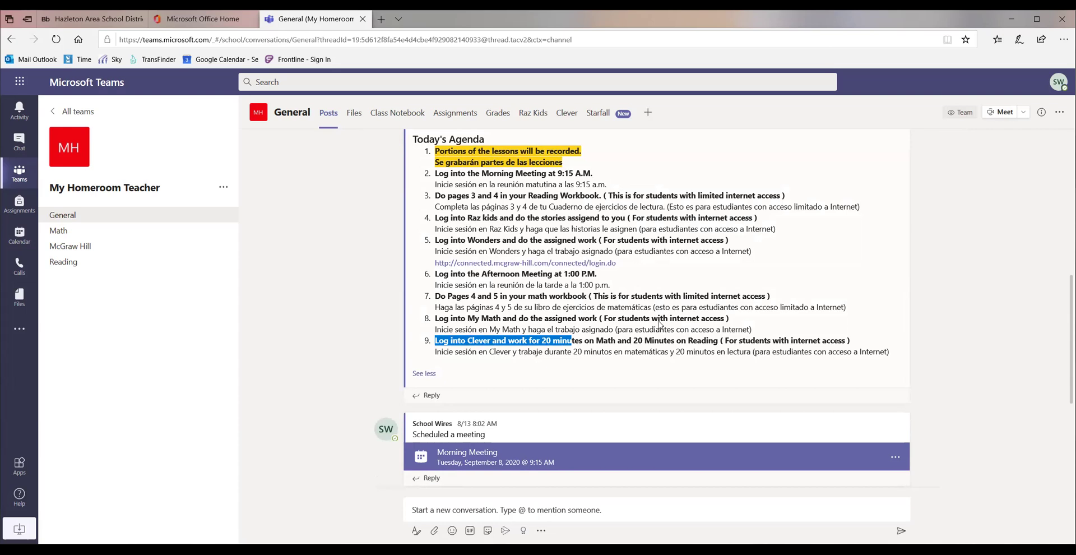
pyautogui.tripleClick(596, 174)
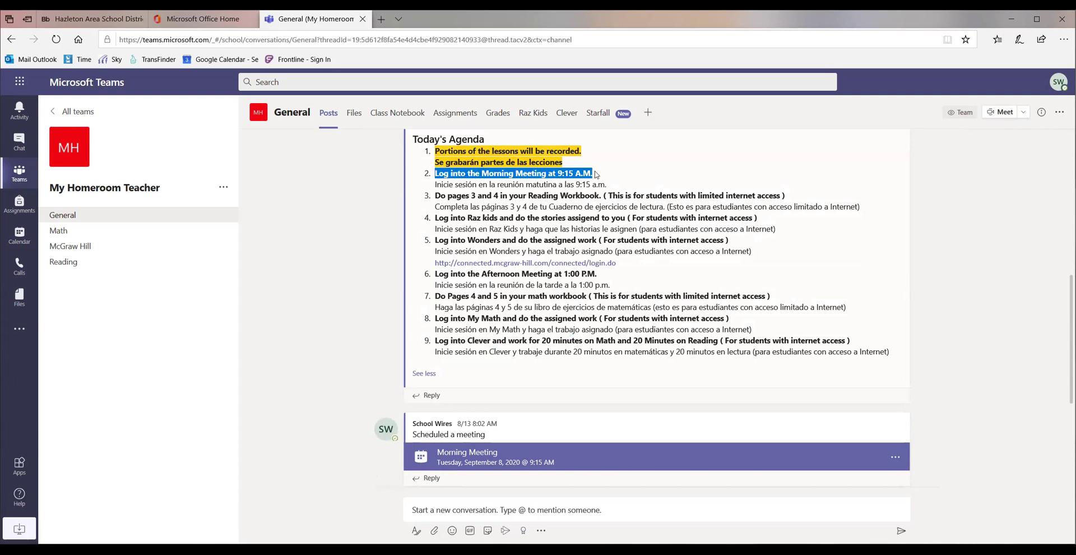
pyautogui.scroll(-2, 722, 219)
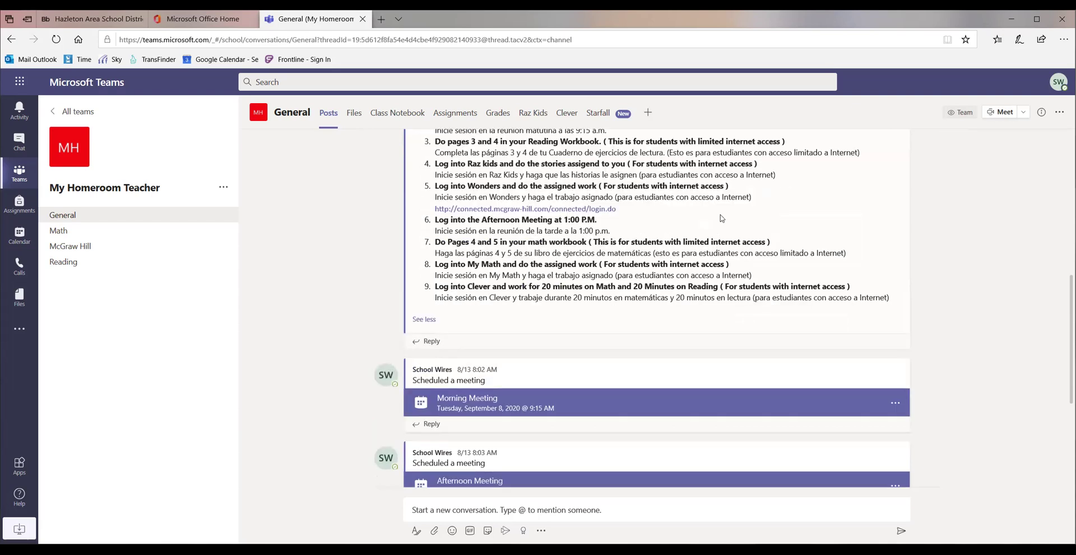
pyautogui.scroll(-1, 721, 219)
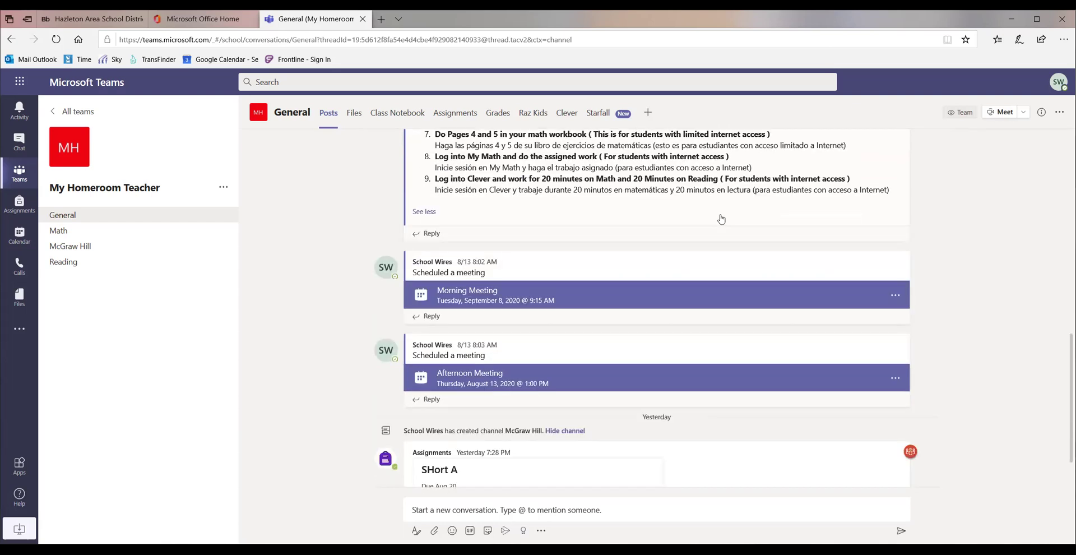
pyautogui.scroll(2, 567, 300)
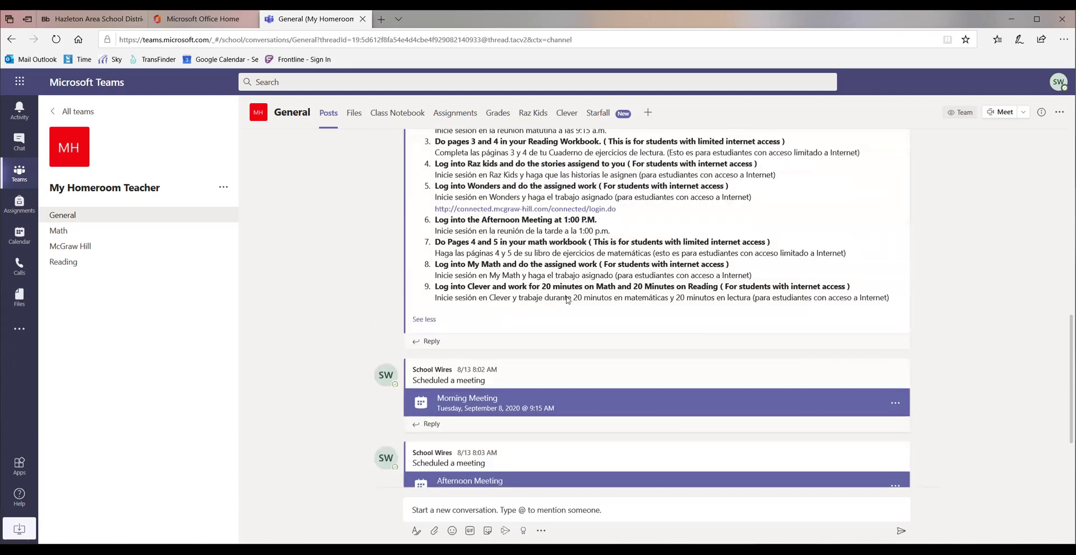
pyautogui.scroll(-3, 700, 232)
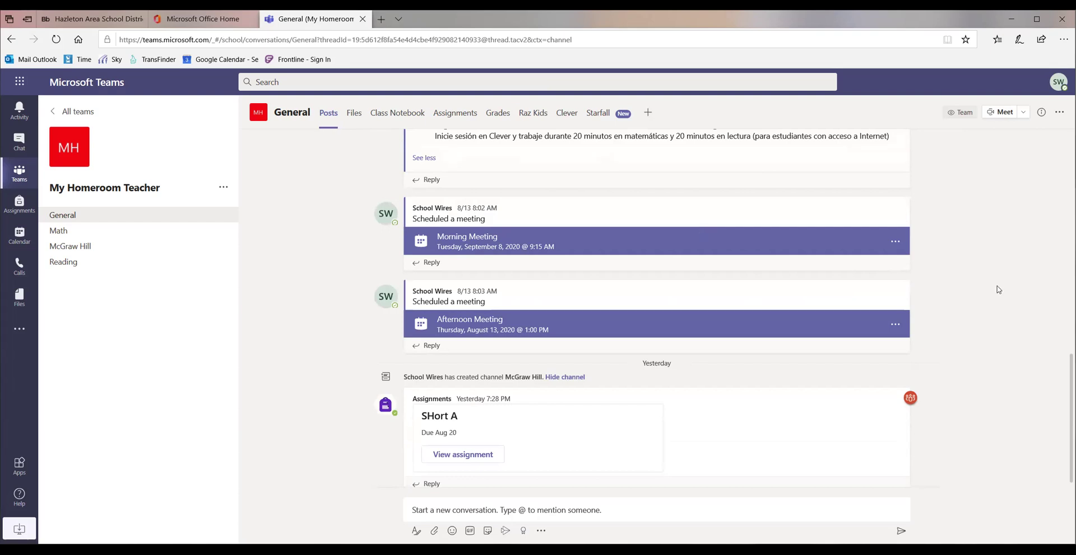
pyautogui.scroll(2, 999, 289)
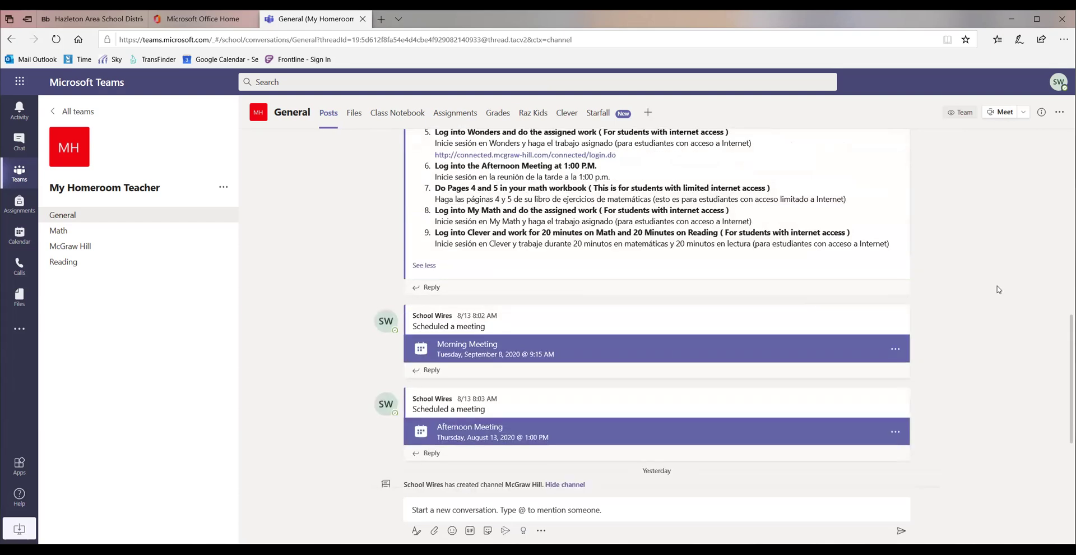
# Open the Morning Meeting card's details and choose Join.
pyautogui.click(489, 352)
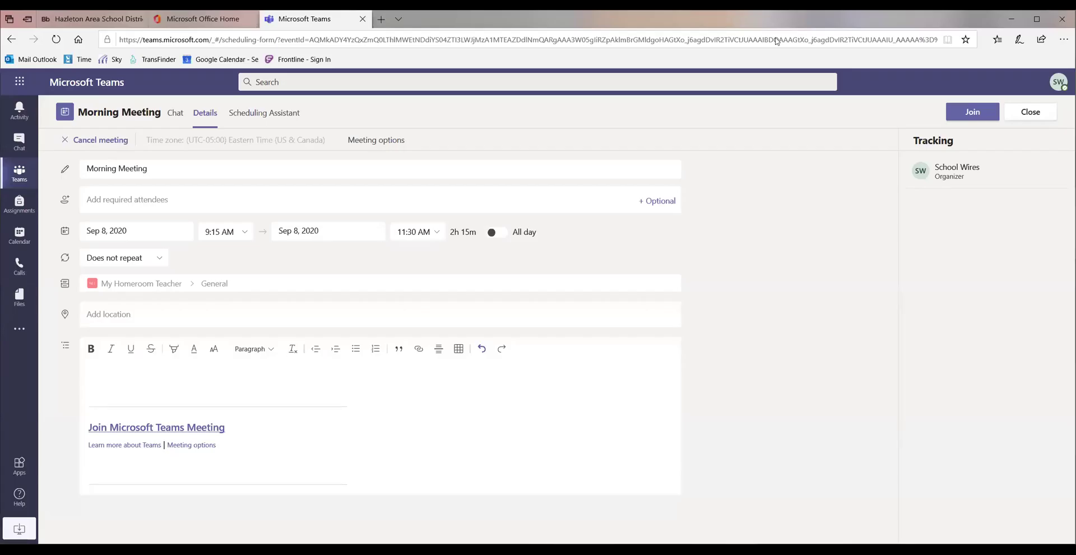
pyautogui.click(971, 114)
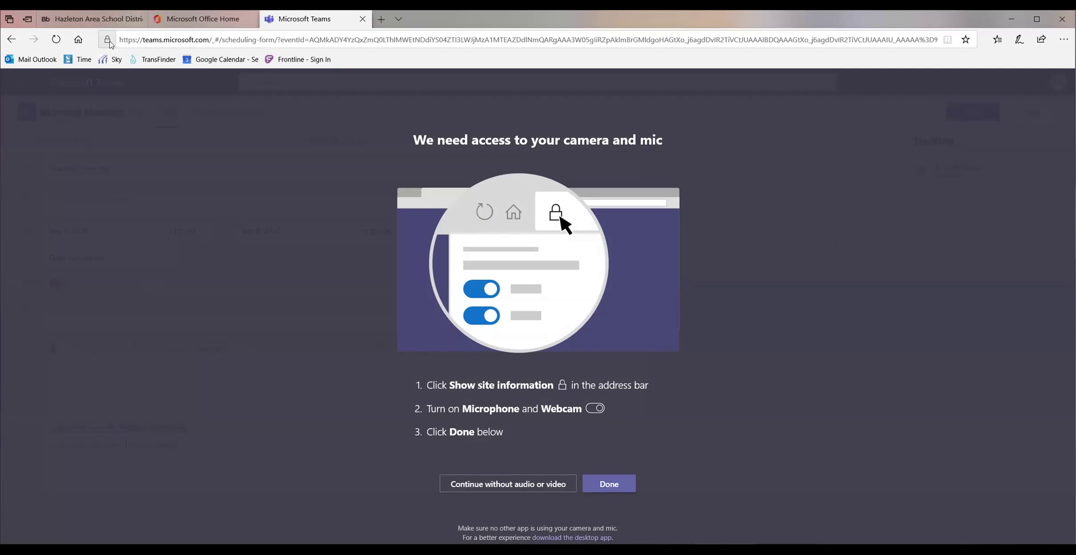
# In Edge's site permissions for Teams, allow the microphone and keep the webcam off.
pyautogui.click(108, 40)
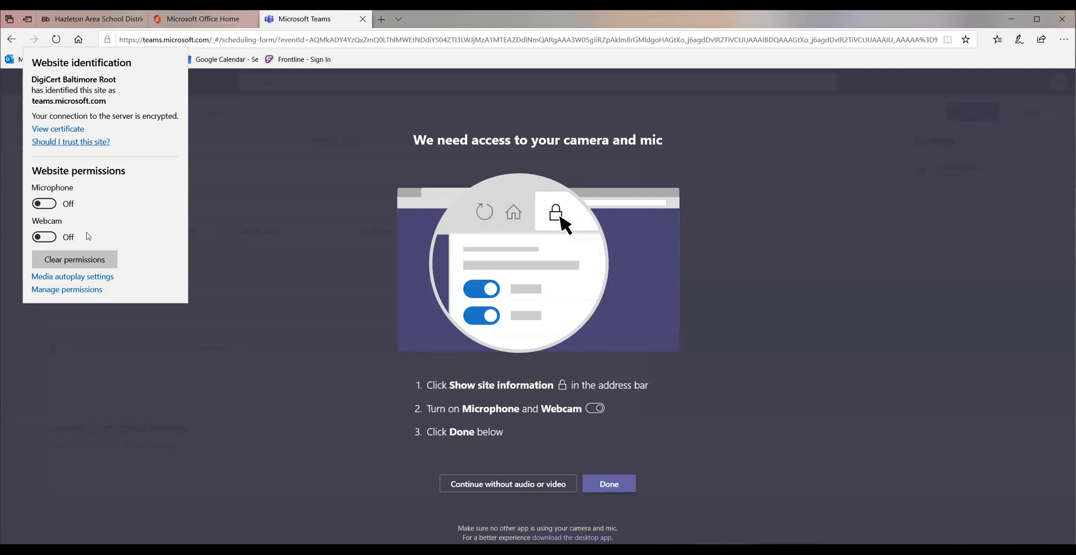
pyautogui.click(50, 204)
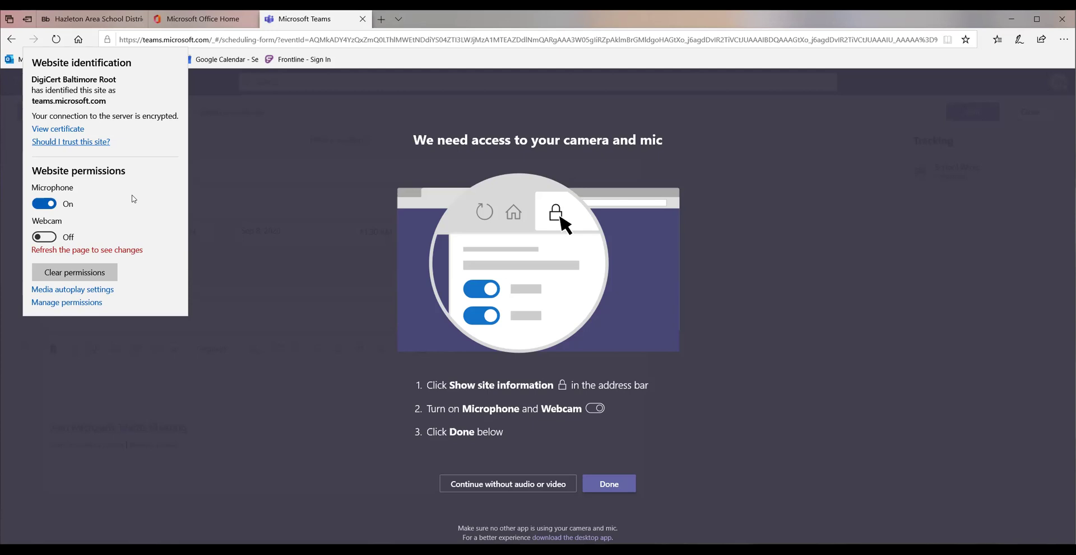
pyautogui.click(54, 239)
pyautogui.click(49, 237)
pyautogui.click(615, 485)
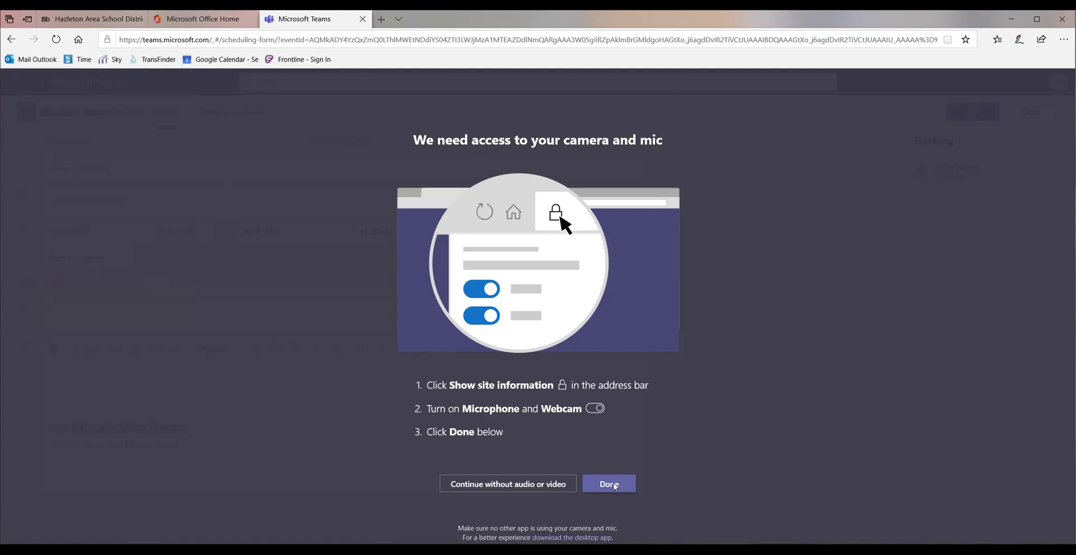
pyautogui.click(614, 485)
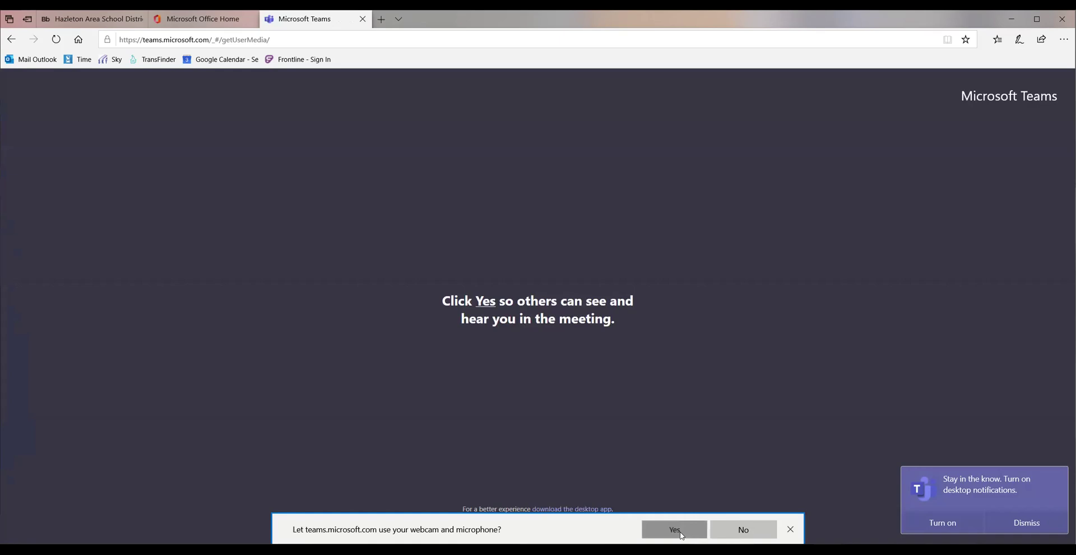
pyautogui.click(682, 535)
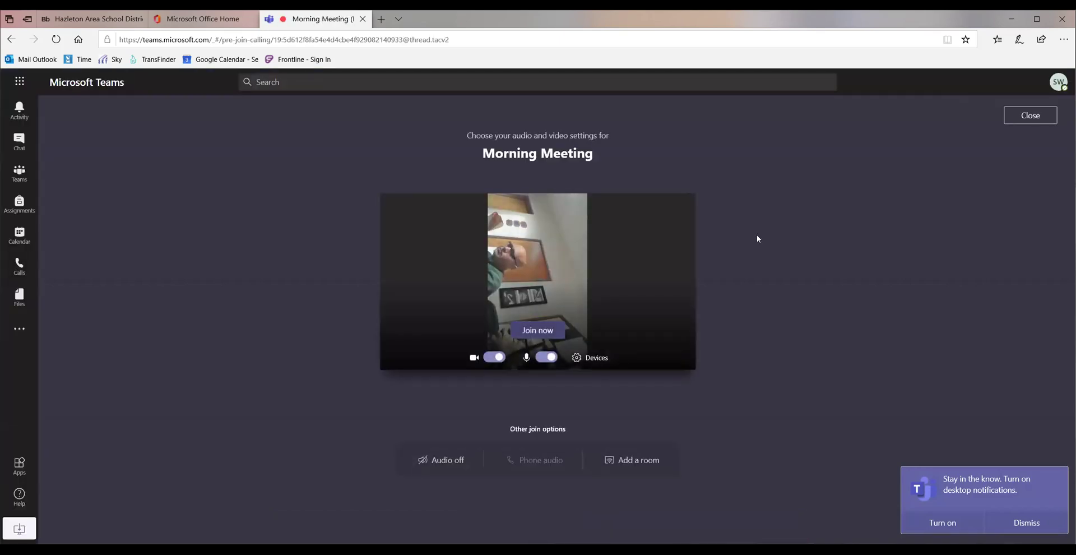
pyautogui.click(494, 358)
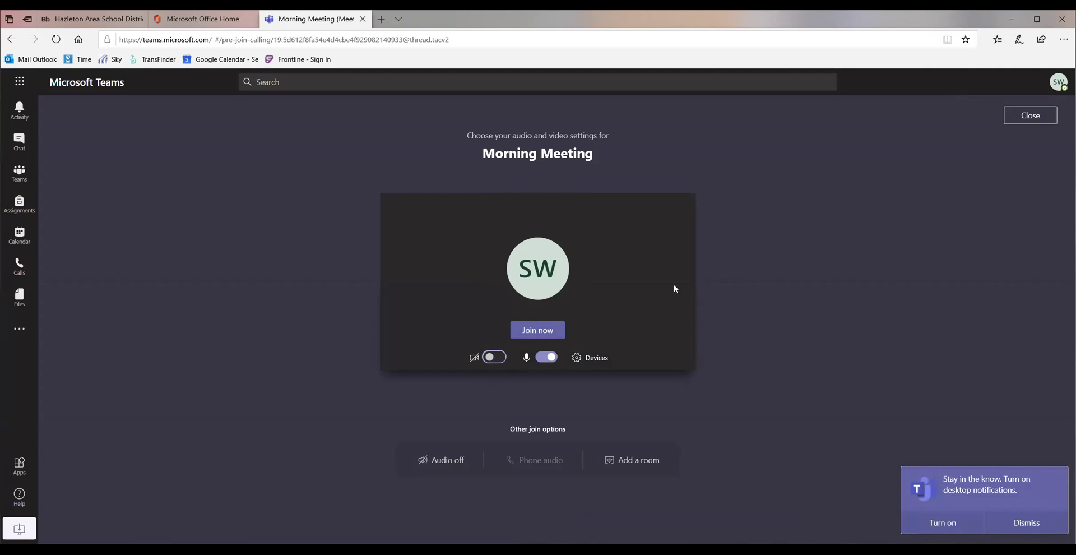
# Join the Morning Meeting call, wait for others, then hang up.
pyautogui.click(539, 332)
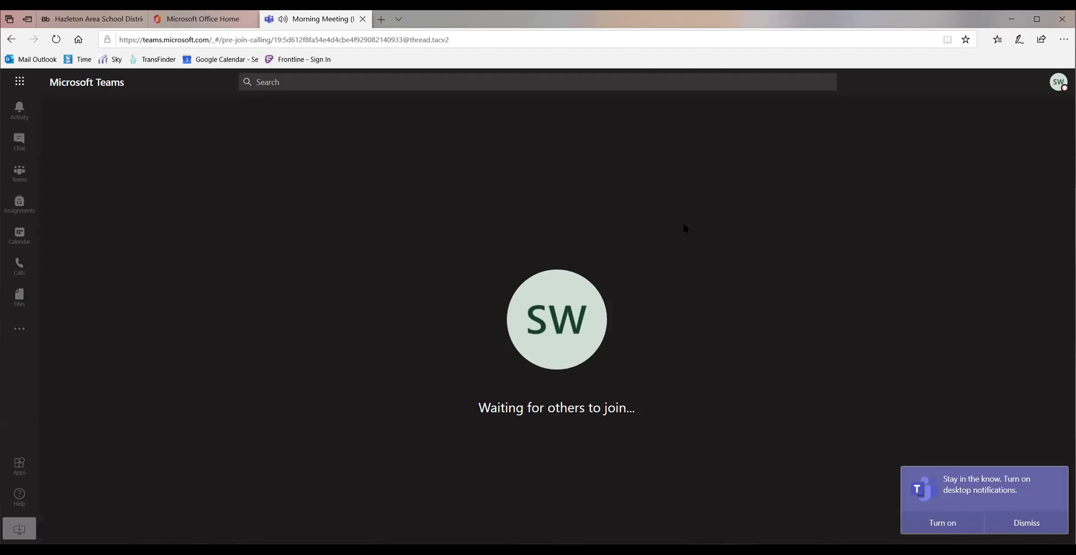
pyautogui.moveTo(563, 436)
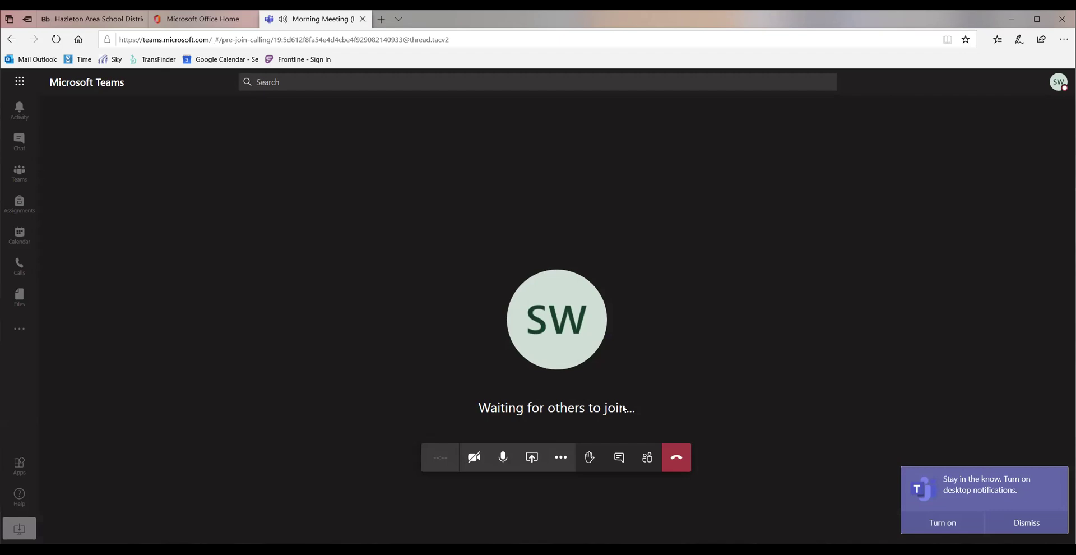
pyautogui.click(681, 461)
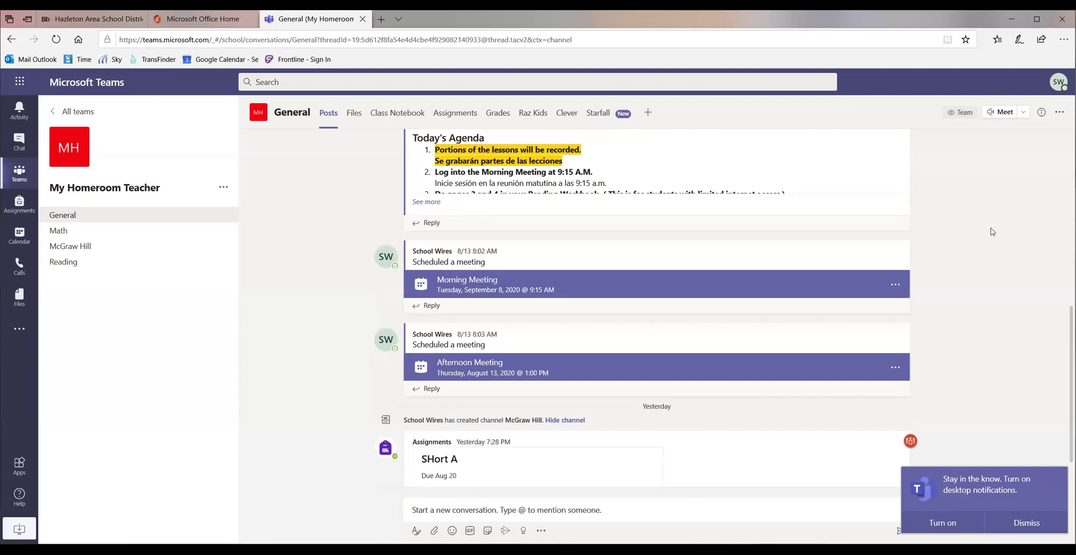
# Scroll the General channel posts back up to the September 8th agenda.
pyautogui.scroll(-3, 1004, 280)
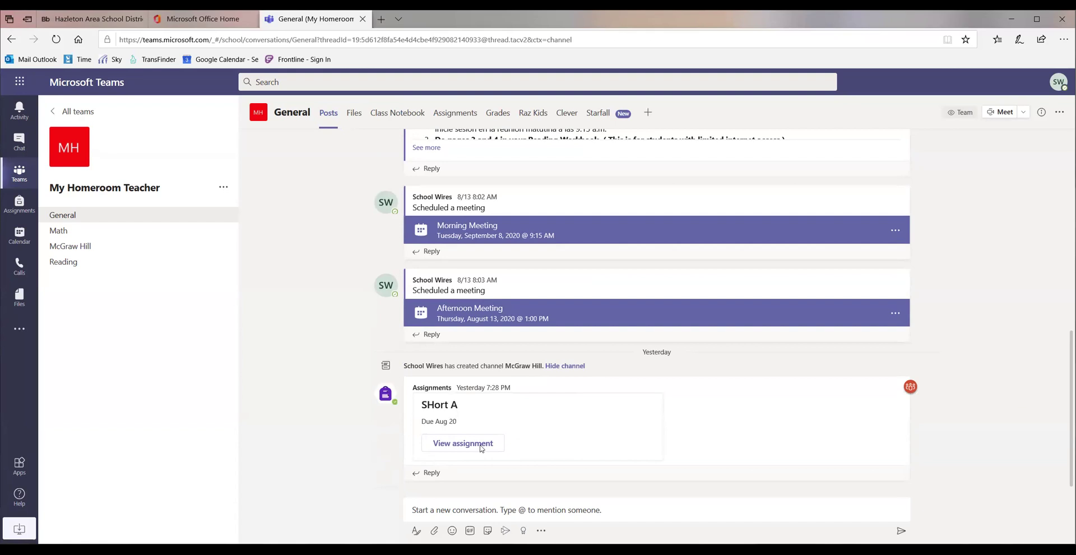
pyautogui.scroll(1, 1005, 401)
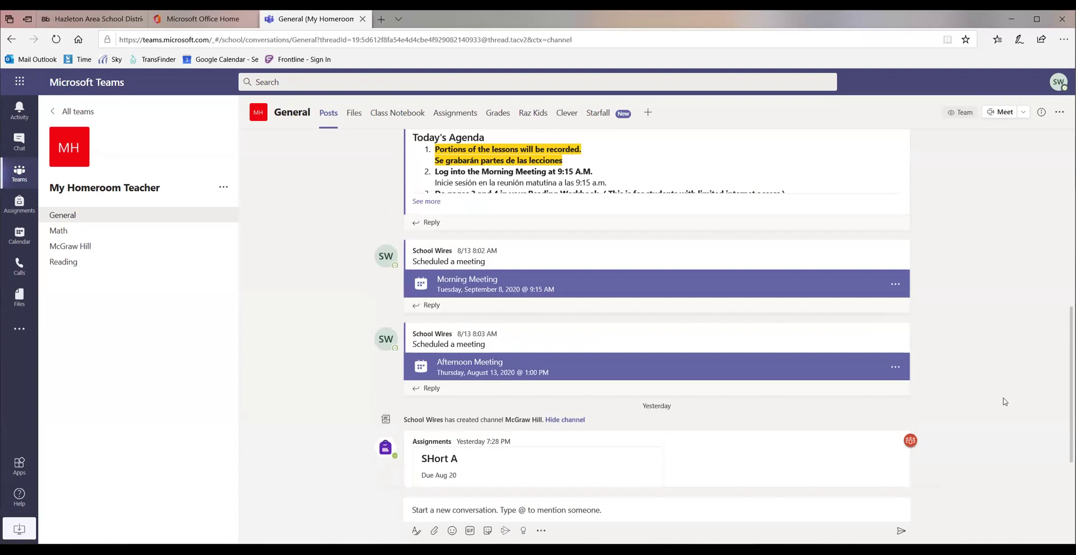
pyautogui.scroll(1, 1005, 401)
pyautogui.scroll(1, 1005, 401)
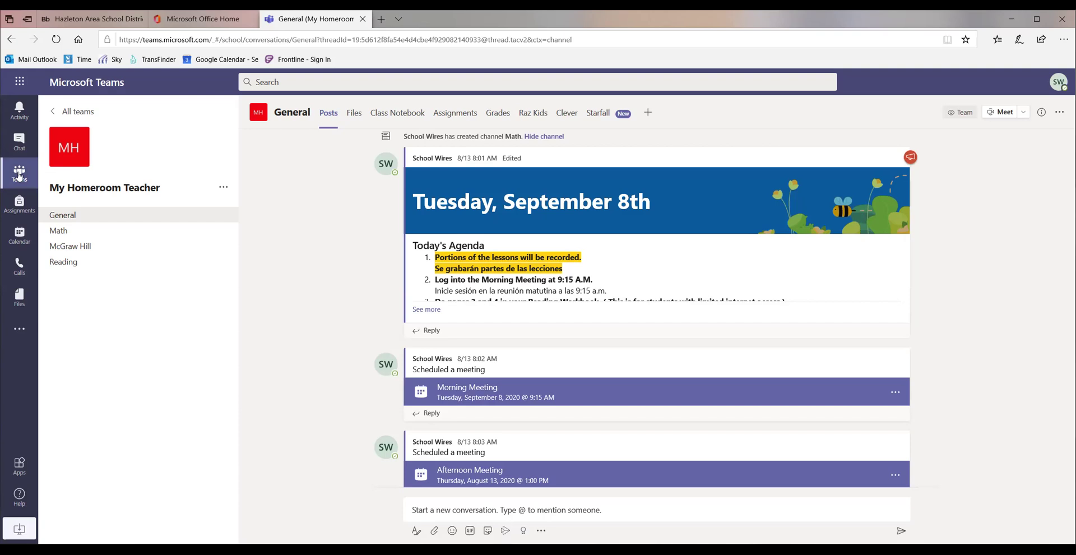
# Return to the Teams grid listing all five class teams.
pyautogui.click(19, 176)
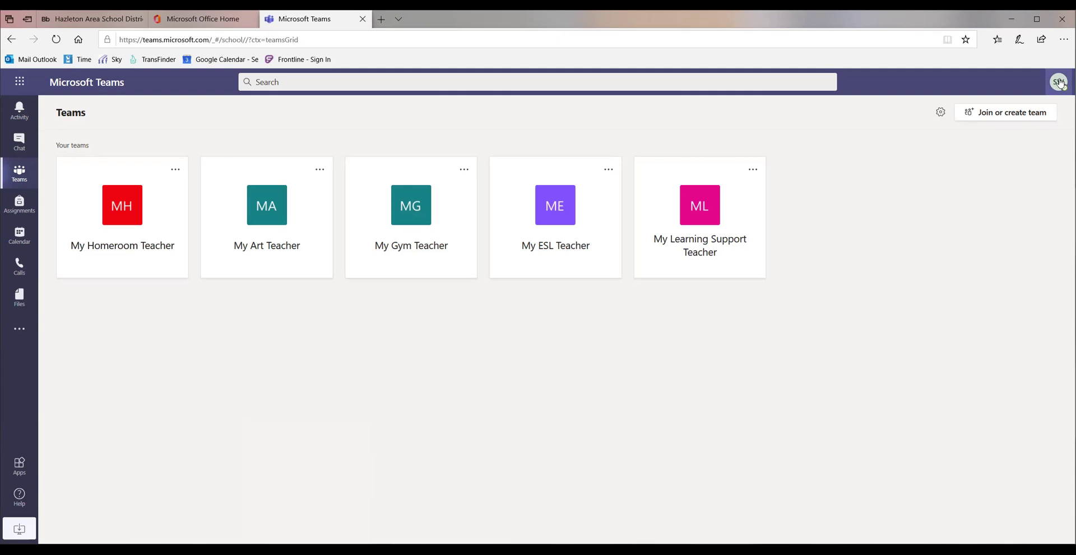
# Sign out of Teams via the profile menu and close the 'Sign in to your account' tab.
pyautogui.click(1059, 82)
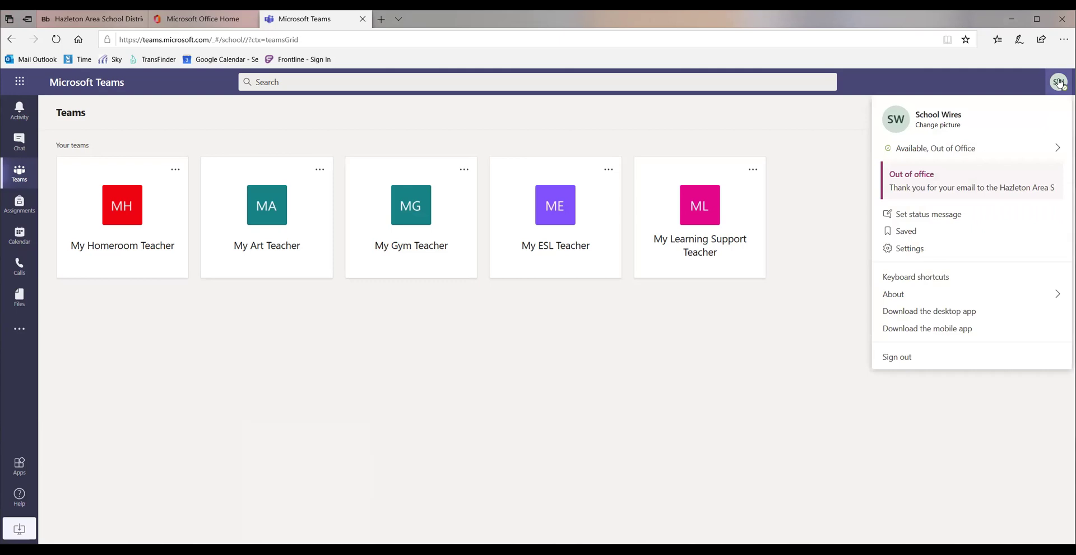
pyautogui.click(907, 359)
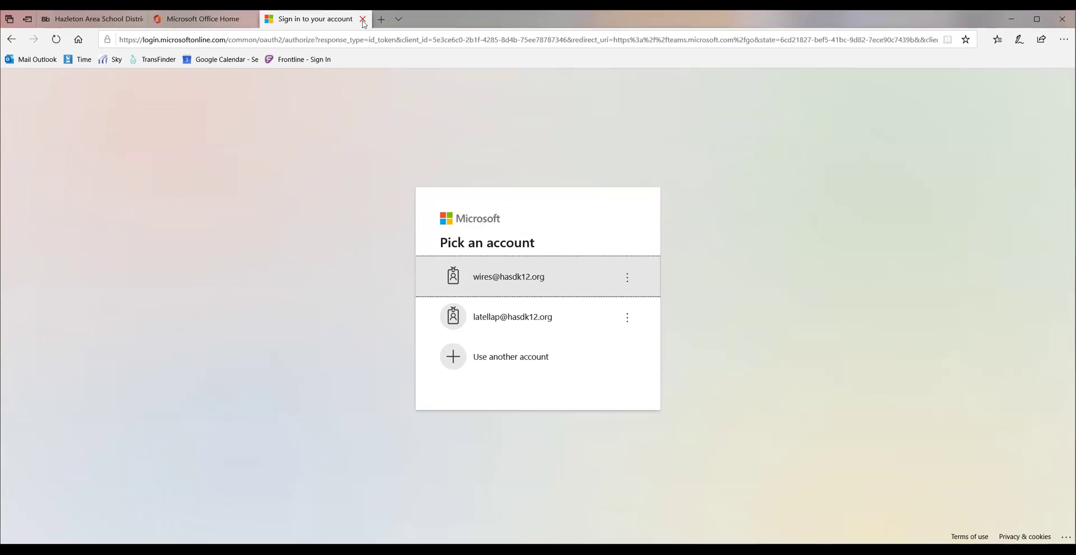
pyautogui.click(362, 20)
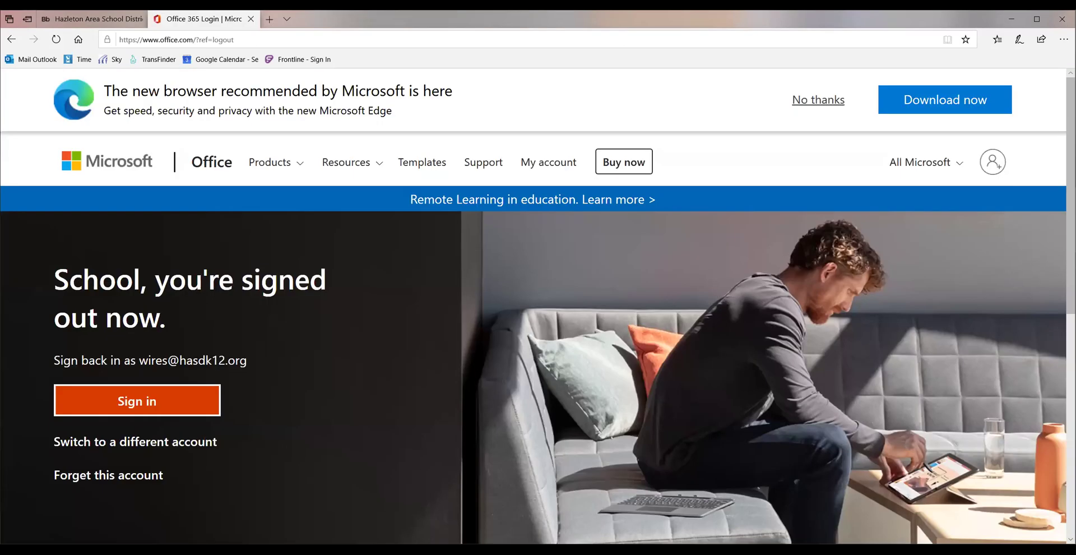